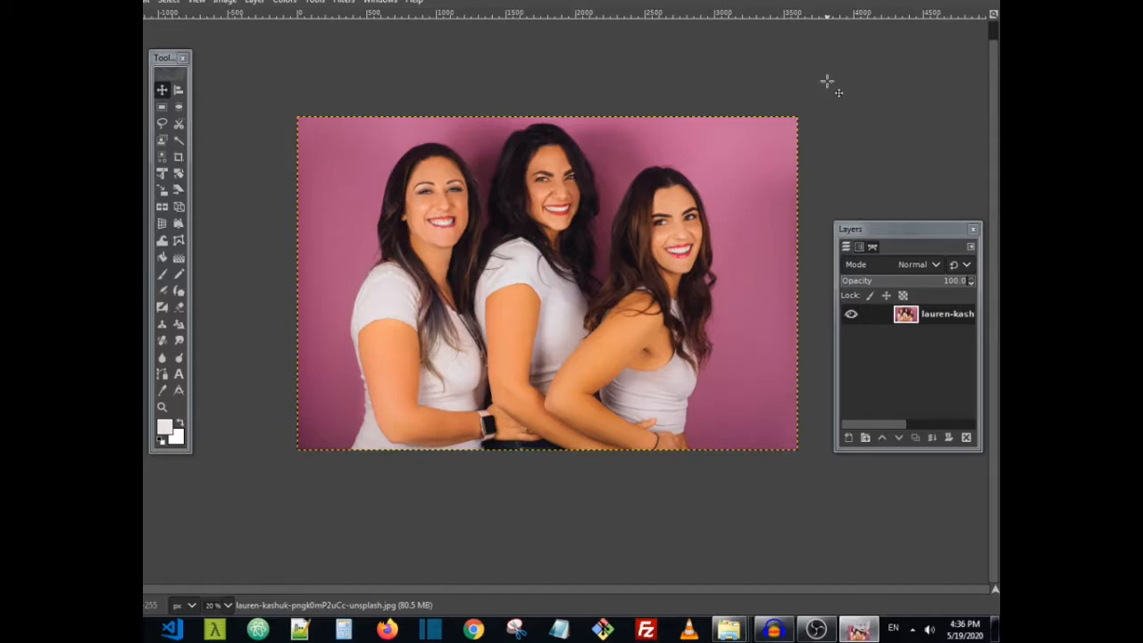
Create a new 3600 × 2400 px layer named Text, filled with transparency, above the photo.
left_click_drag(169, 59, 182, 59)
right_click(931, 319)
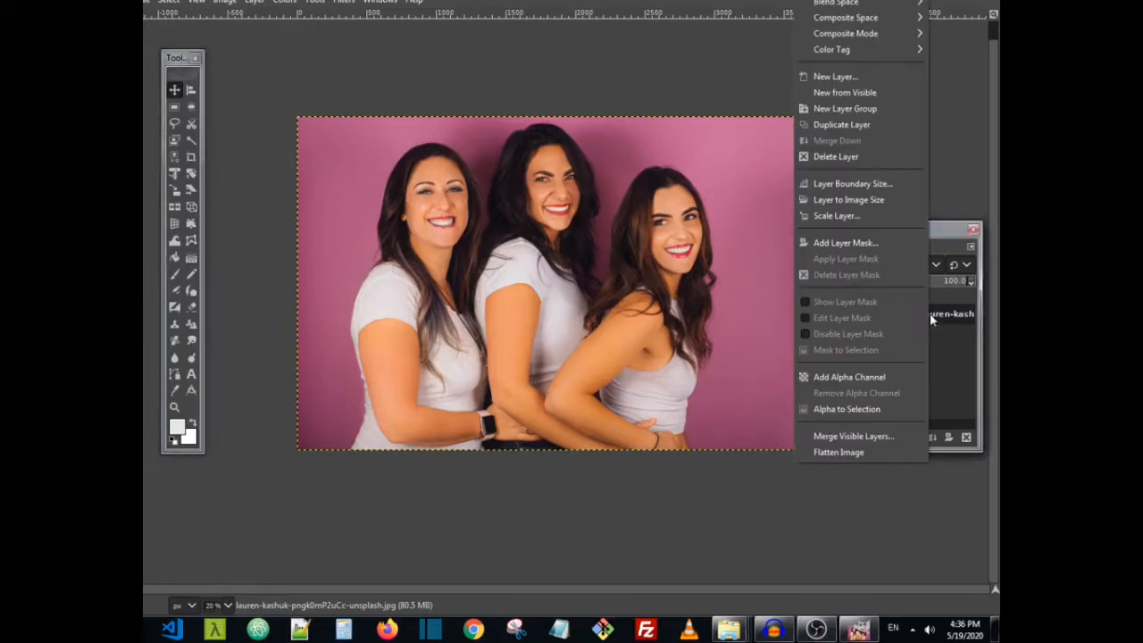
left_click(969, 520)
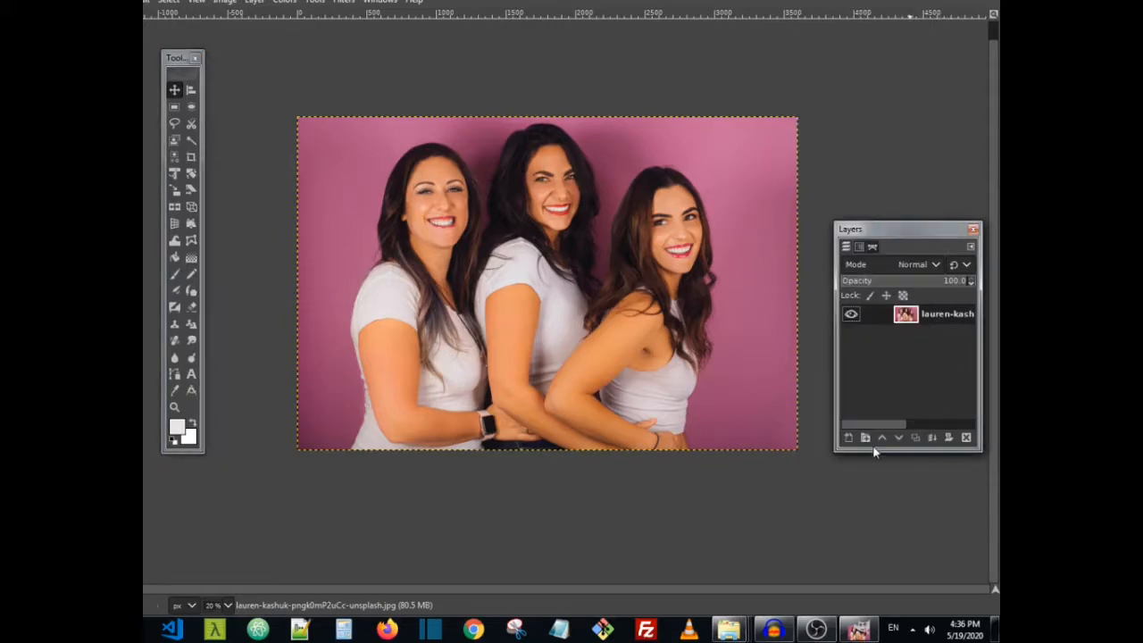
left_click(847, 438)
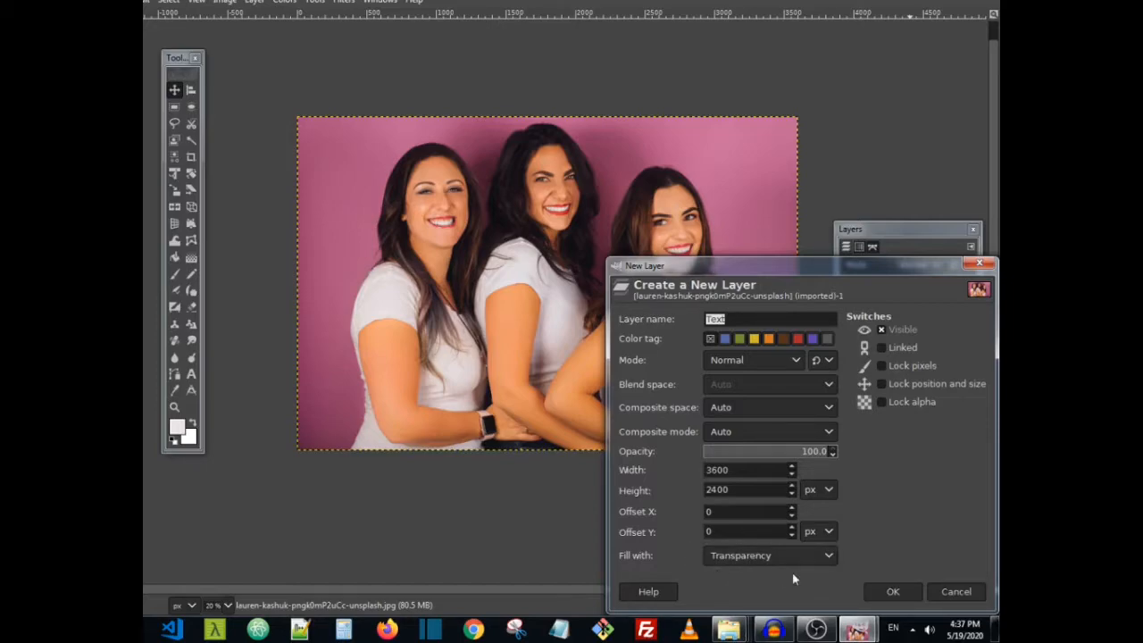
left_click(904, 589)
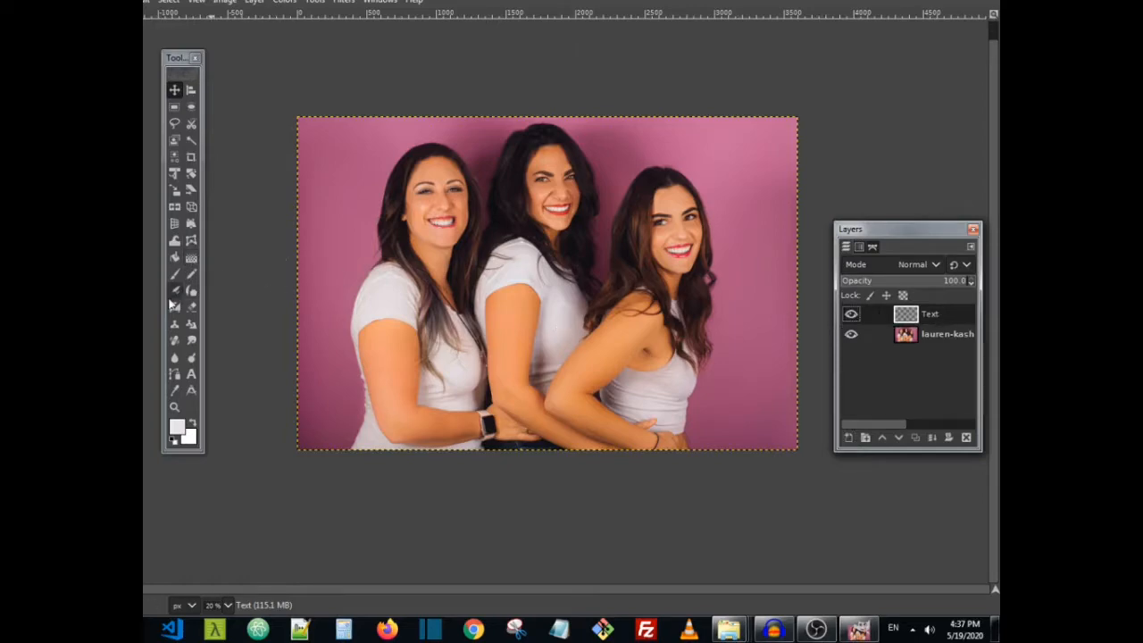
Fill the Text layer with the Default square-shaped gradient, drawn horizontally from the image's left edge to its right edge.
left_click(191, 258)
double_click(195, 258)
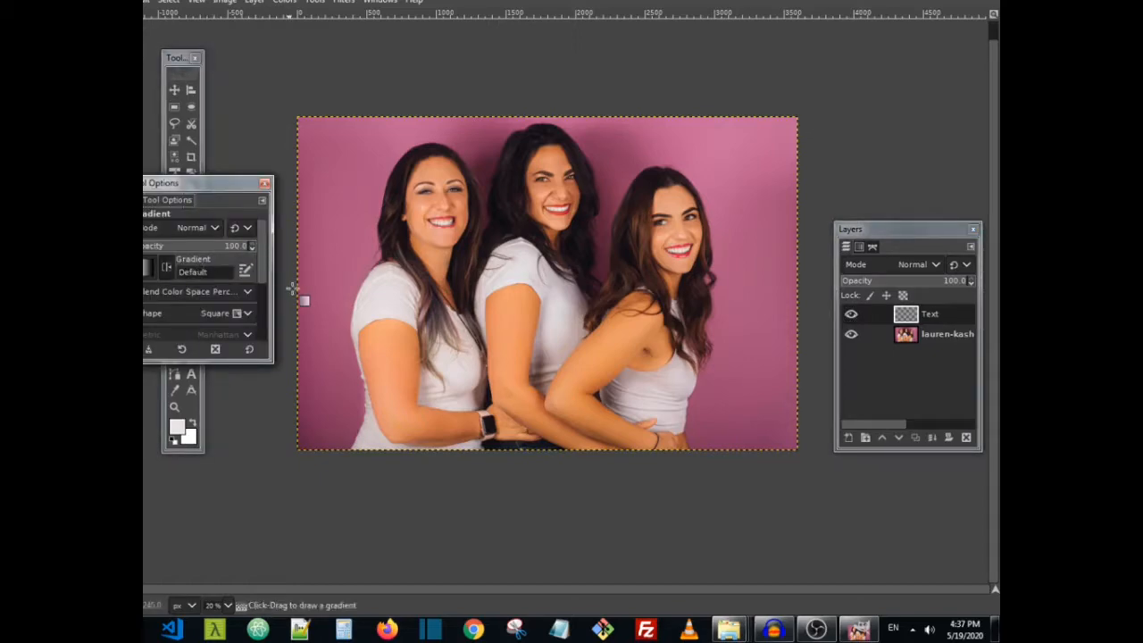
left_click(287, 286)
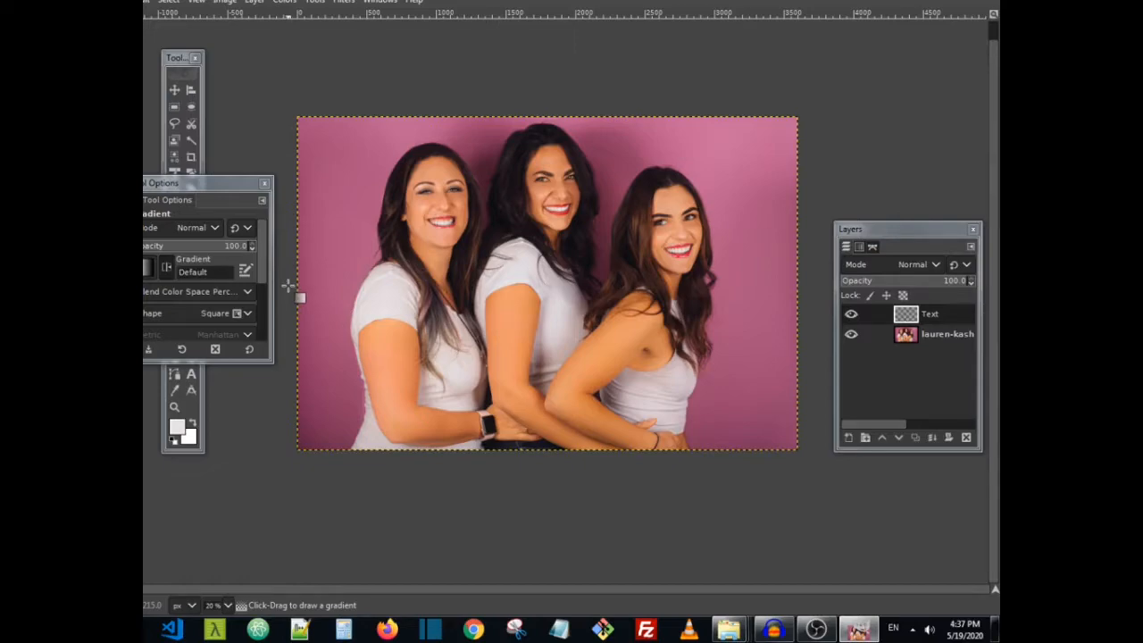
left_click_drag(288, 286, 795, 282)
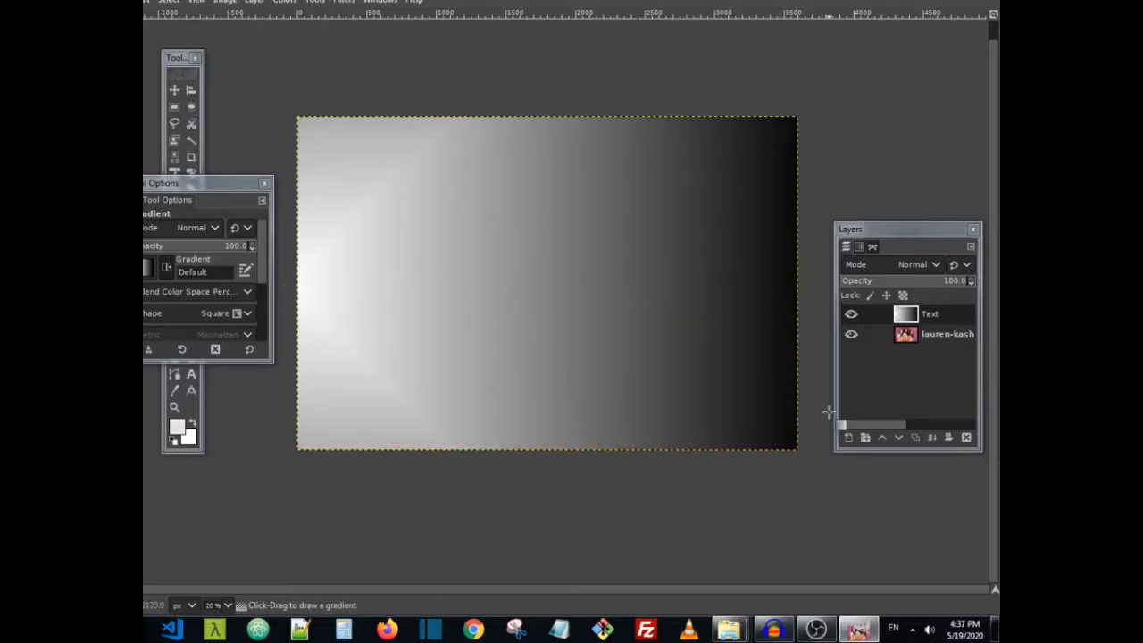
left_click(174, 89)
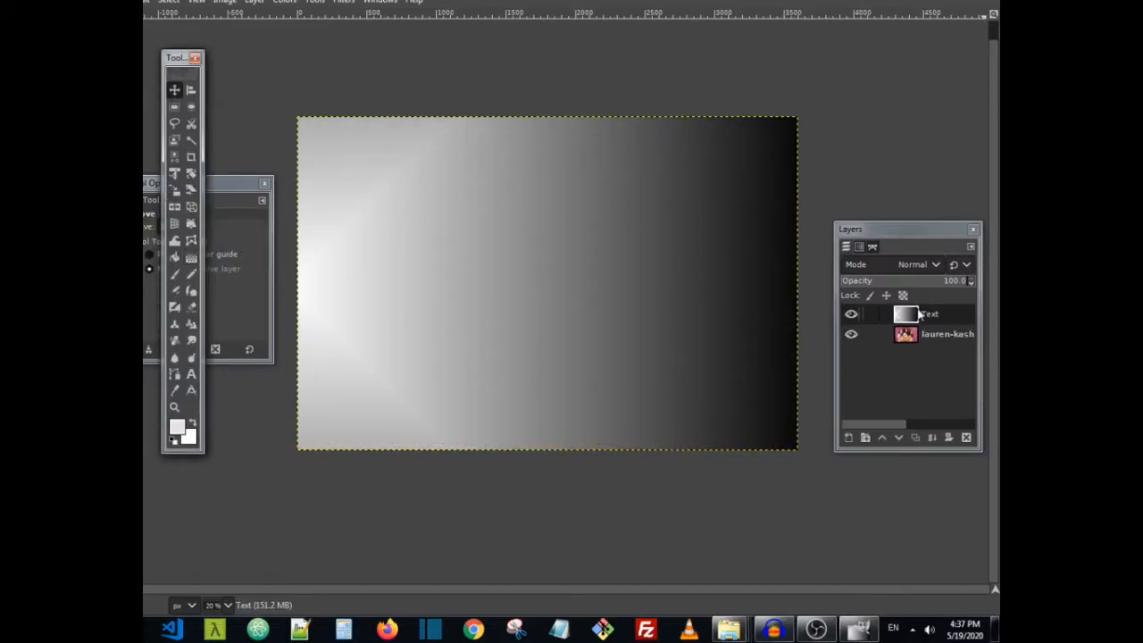
Hide the Text layer to view the photo beneath it, and show the layer again.
left_click(850, 314)
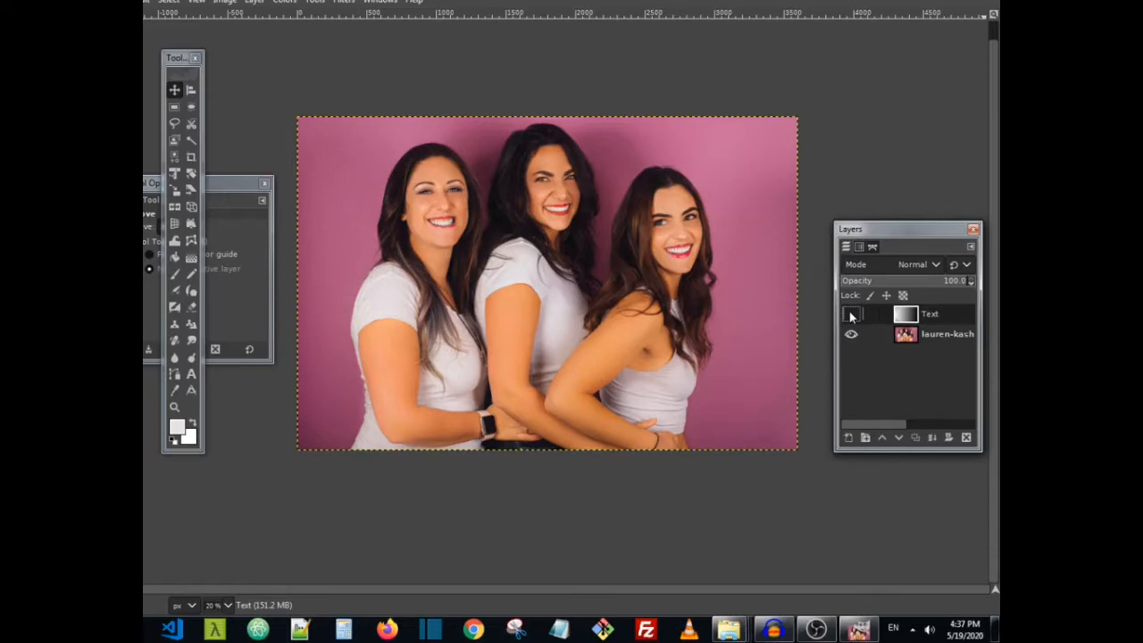
left_click(851, 315)
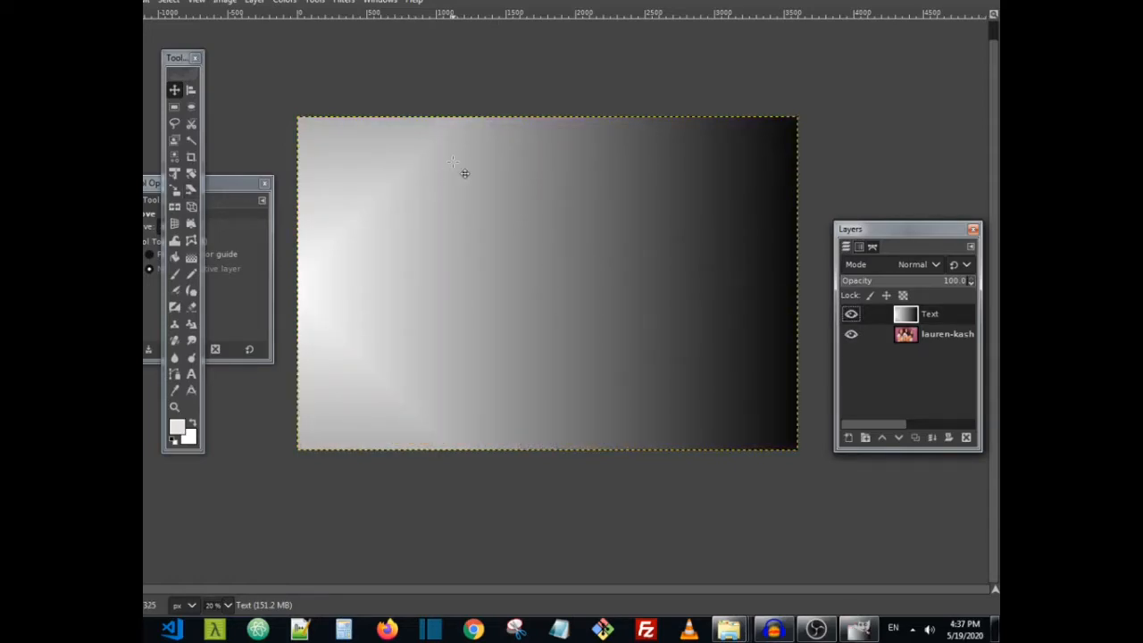
left_click(469, 176)
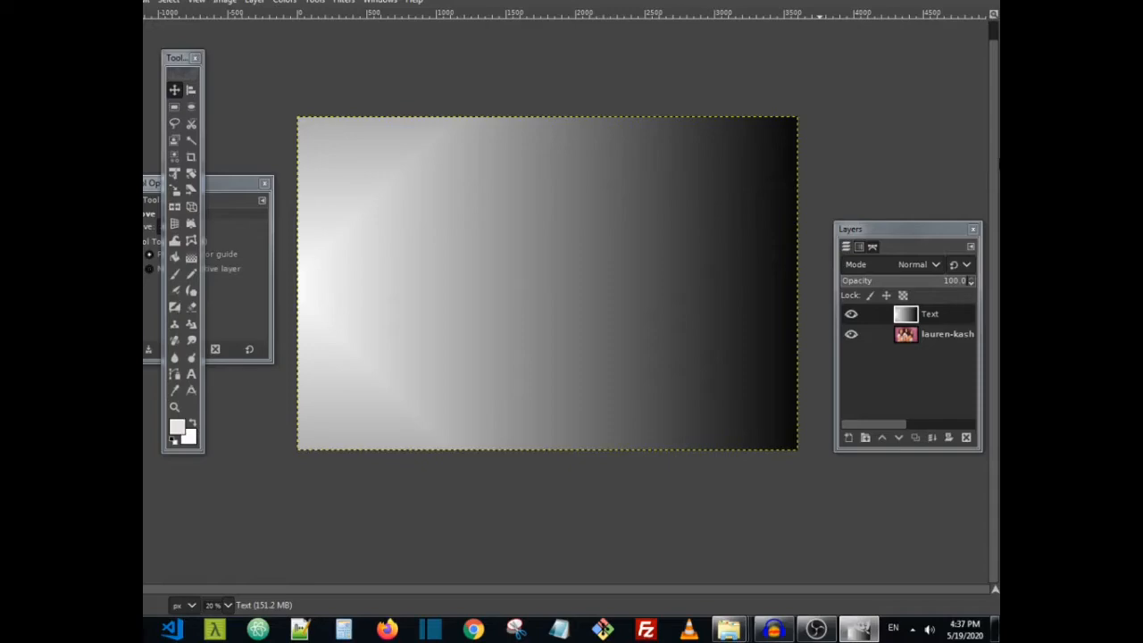
Add the text "GGIMP BEST" with the Text tool in the upper middle of the gradient.
key("shift+g")
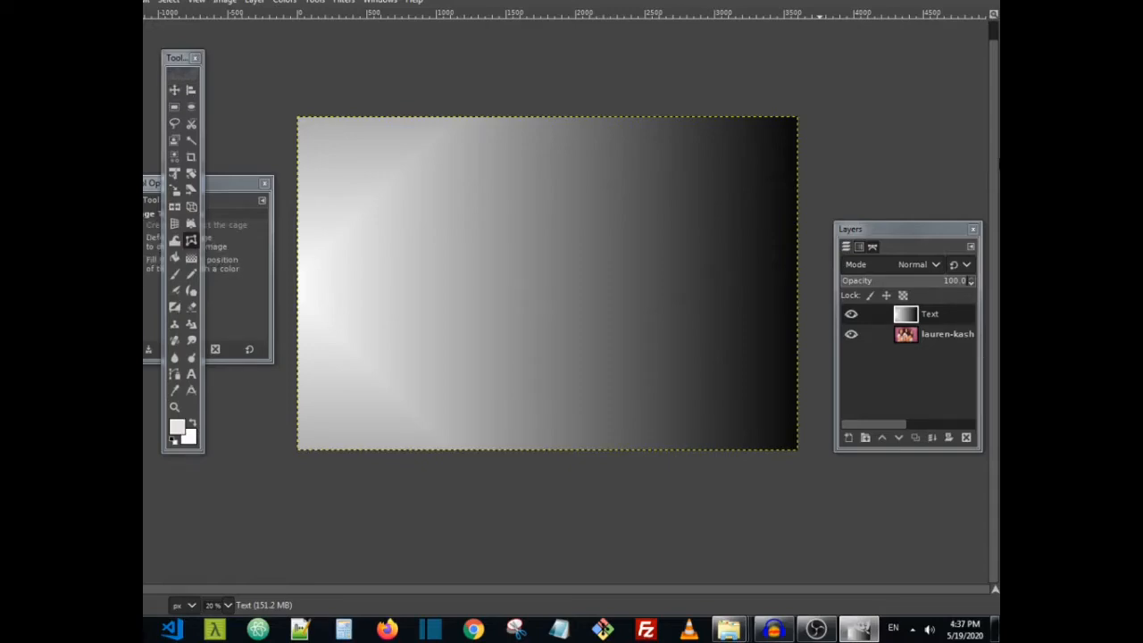
left_click(191, 376)
left_click(466, 187)
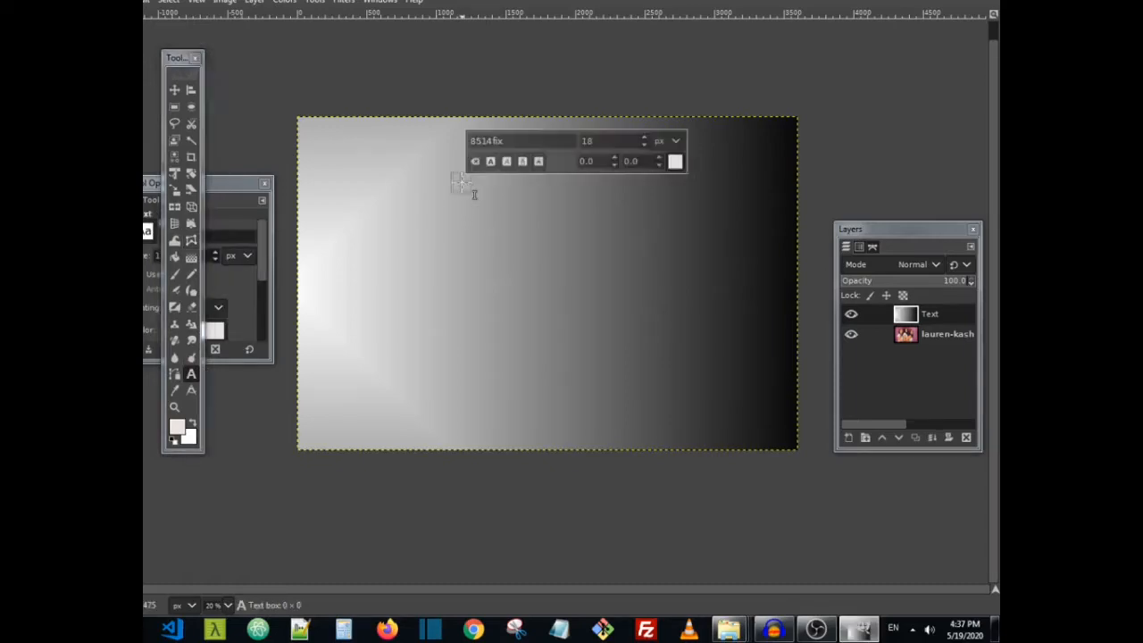
type("G")
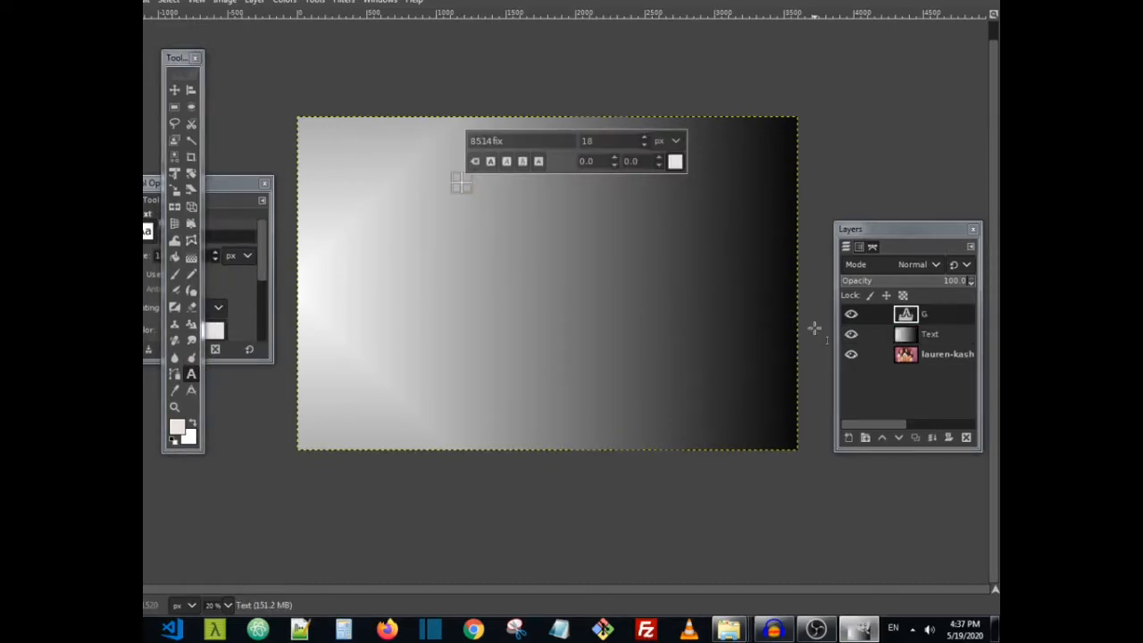
type("imp")
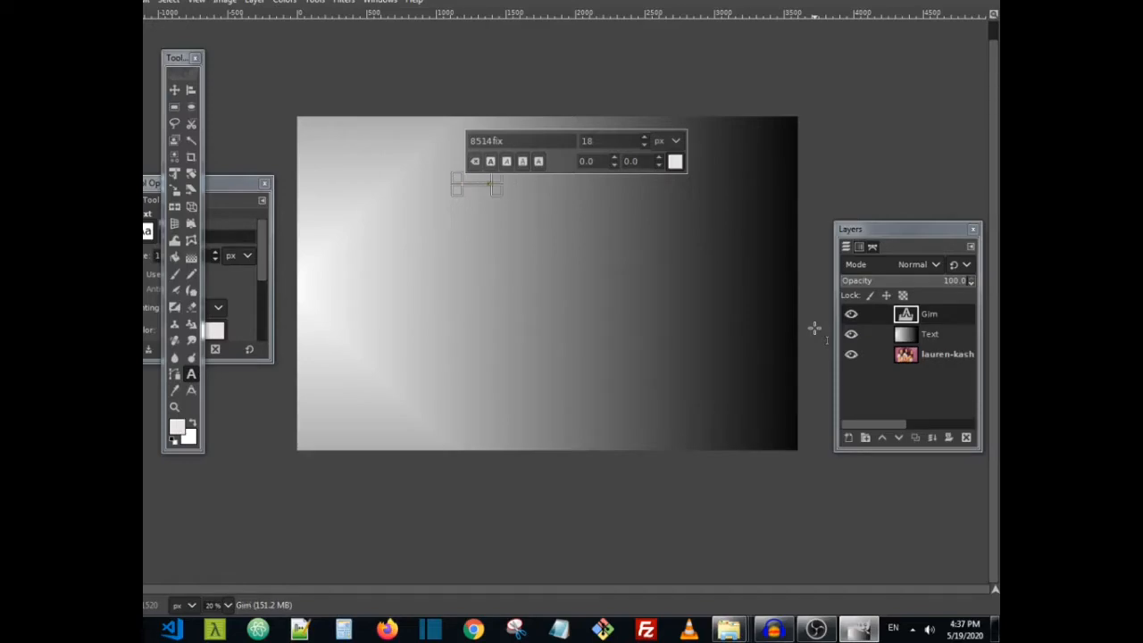
key("BackSpace")
key("BackSpace")
key("BackSpace")
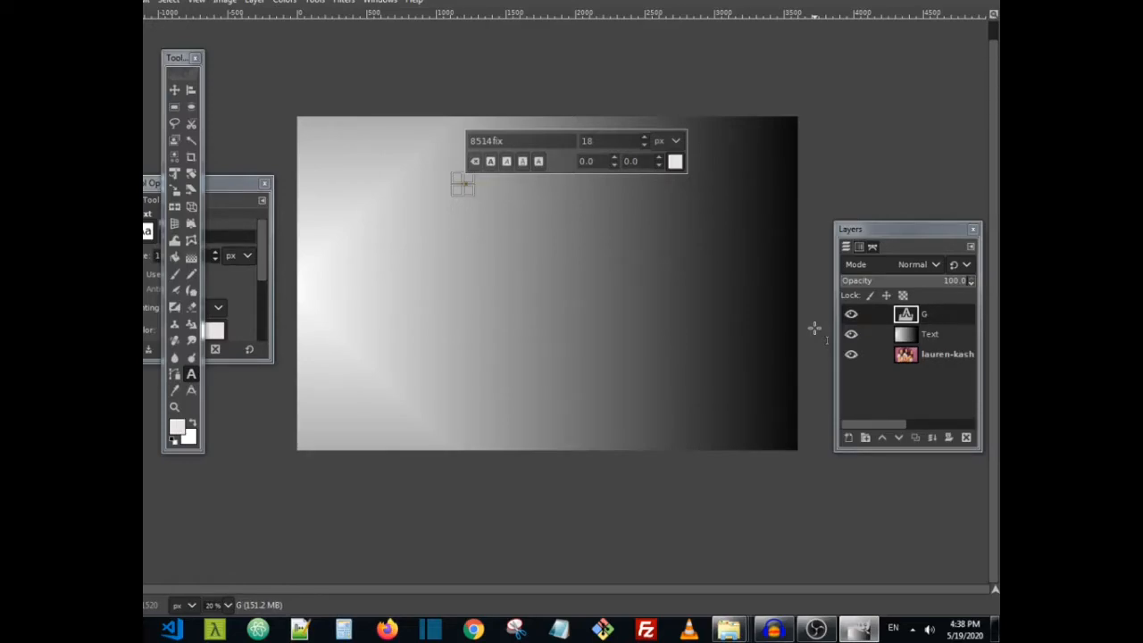
type("GIMP")
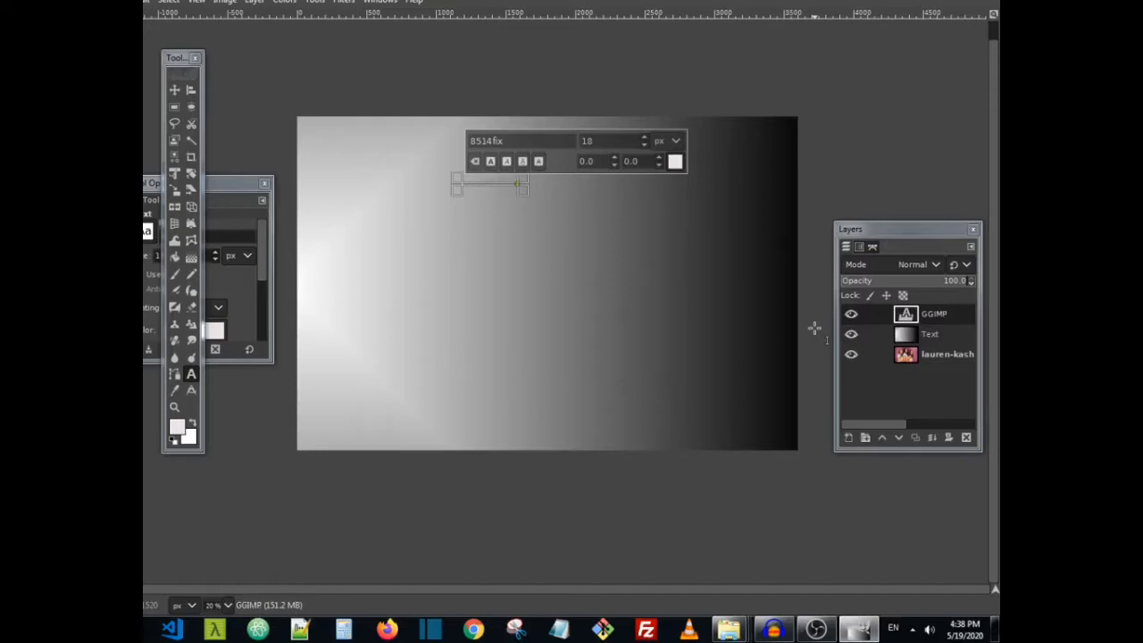
type(" BEST")
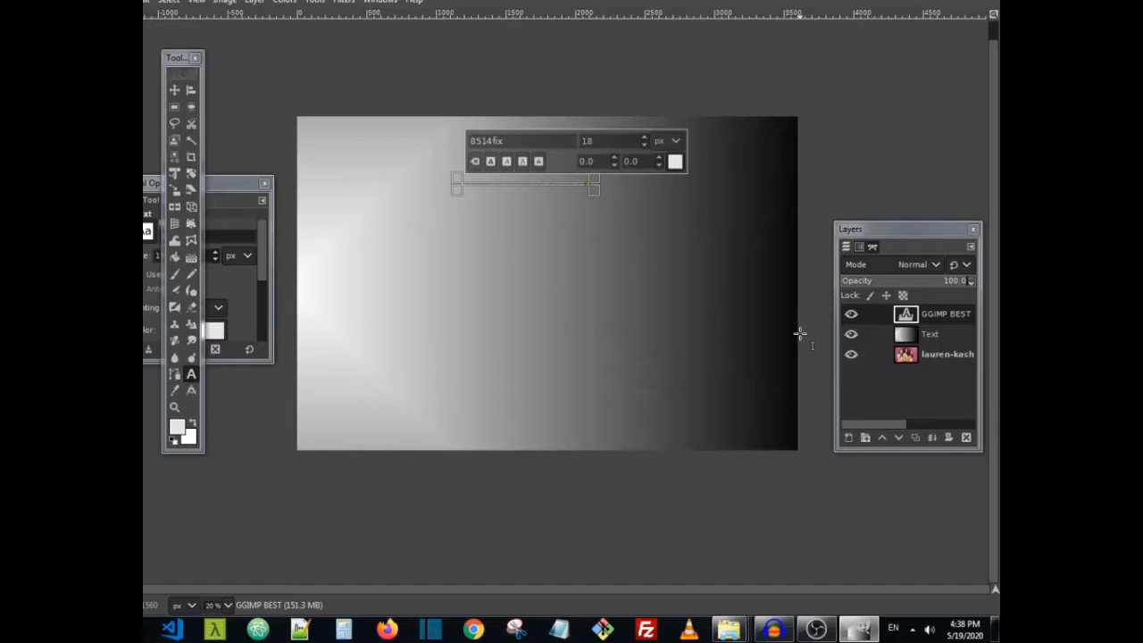
Set the font size of the whole GGIMP BEST text to 700 px.
key("shift+Left")
key("shift+Left")
key("shift+Left")
key("shift+Left")
key("shift+Left")
key("shift+Left")
key("shift+Left")
key("shift+Left")
left_click(606, 141)
key("BackSpace")
key("BackSpace")
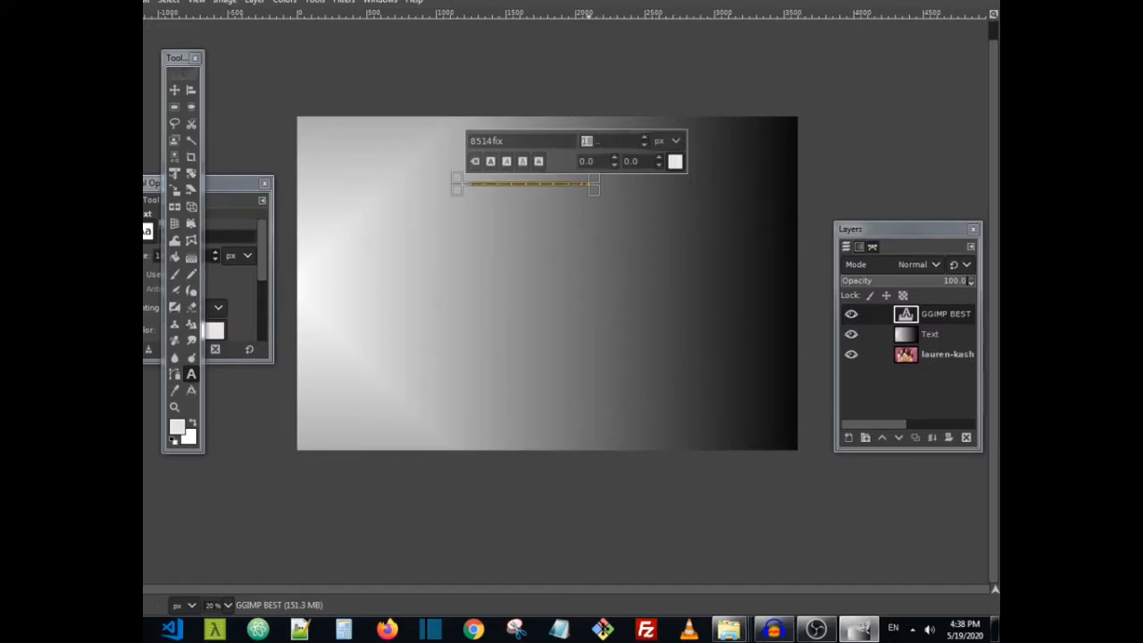
type("700")
key("Return")
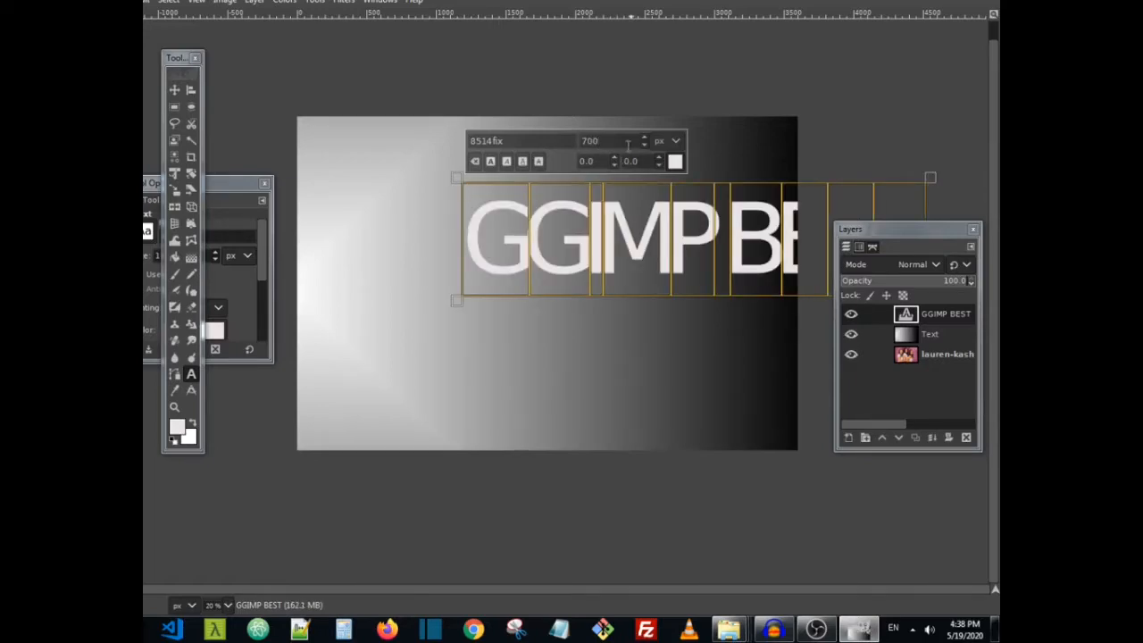
Break the text before BEST onto a second line and delete the extra G so the first line reads GIMP.
left_click(728, 249)
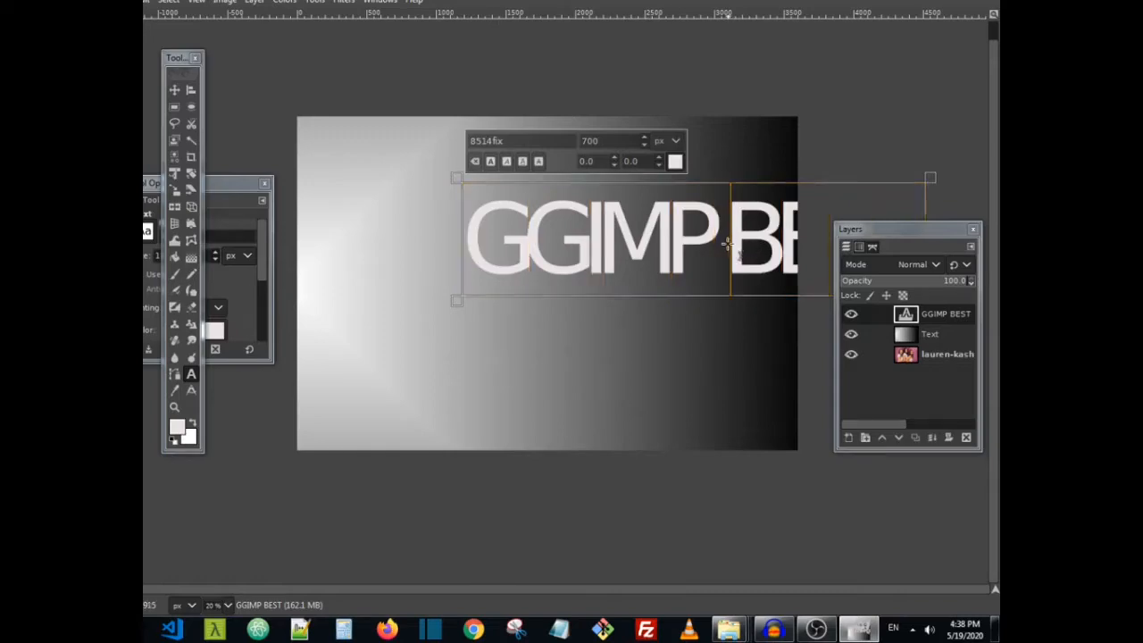
key("Return")
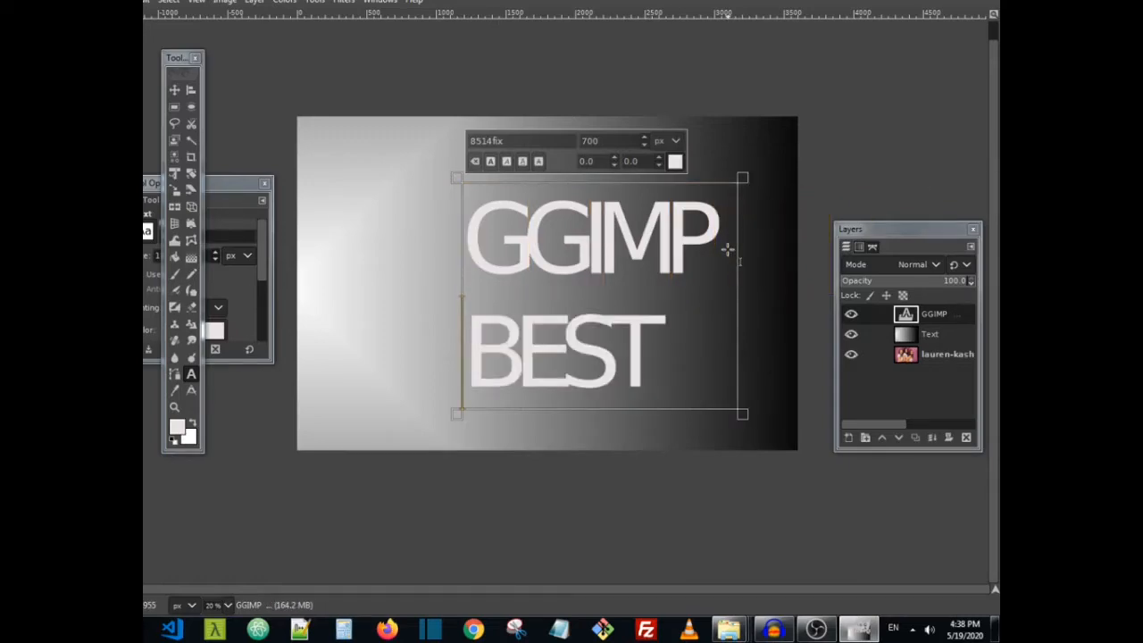
left_click(535, 243)
key("BackSpace")
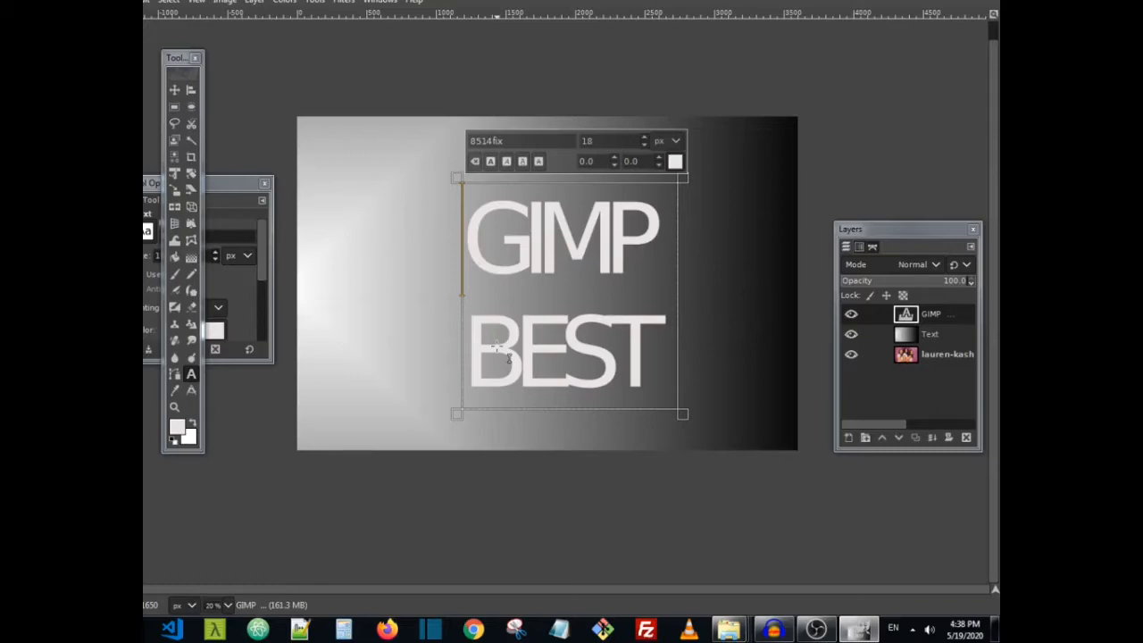
Make the entire two-line GIMP BEST text bold.
left_click(533, 248)
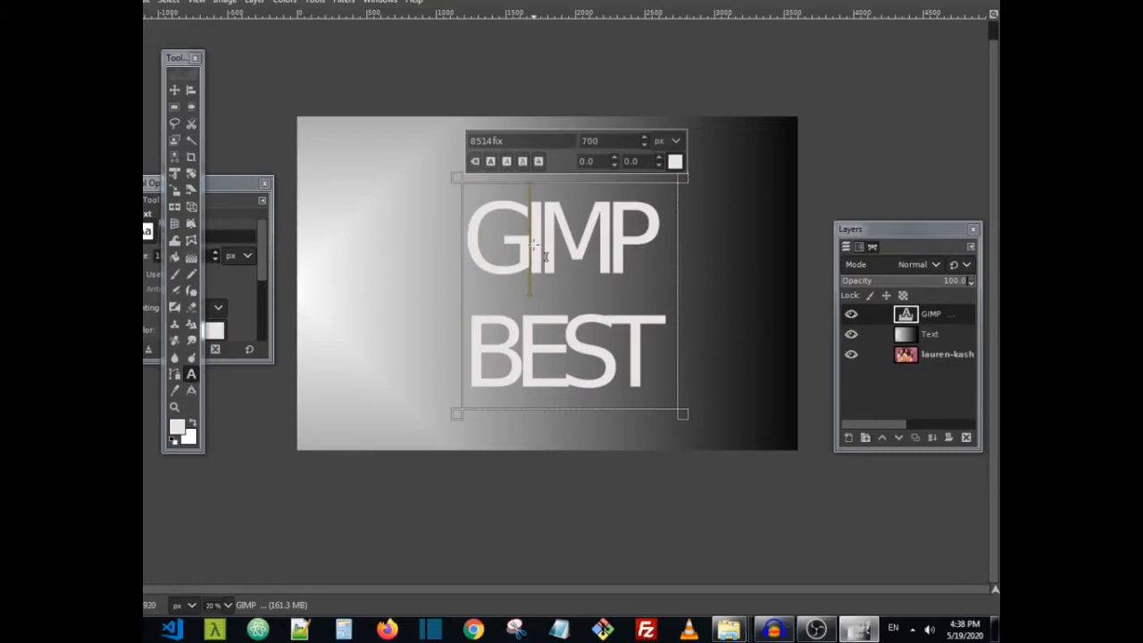
key("ctrl+a")
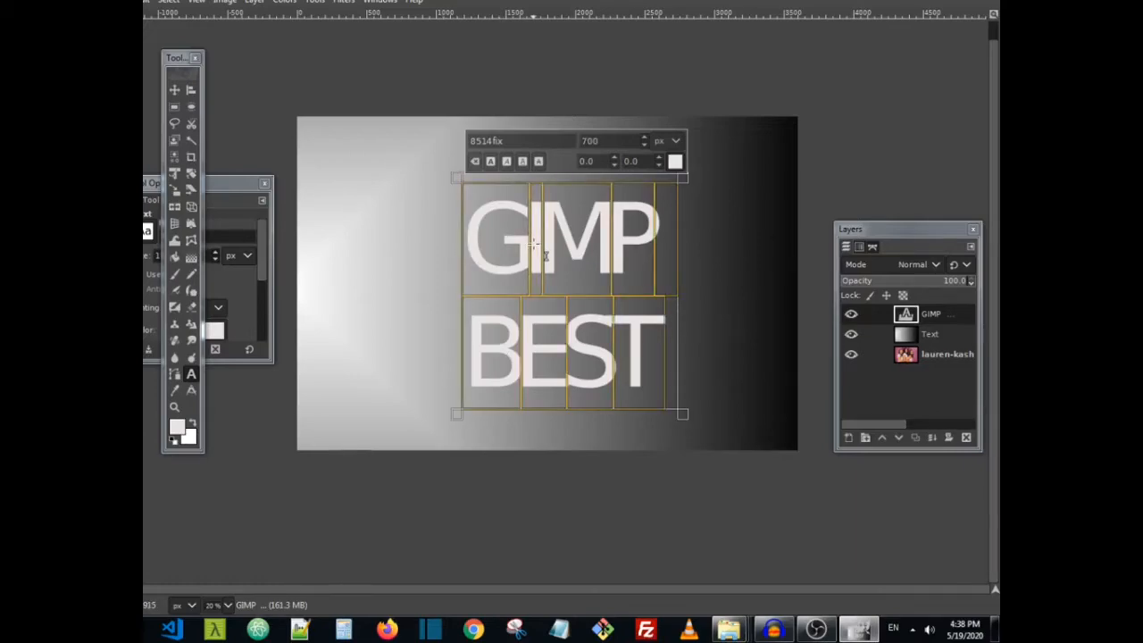
left_click(491, 161)
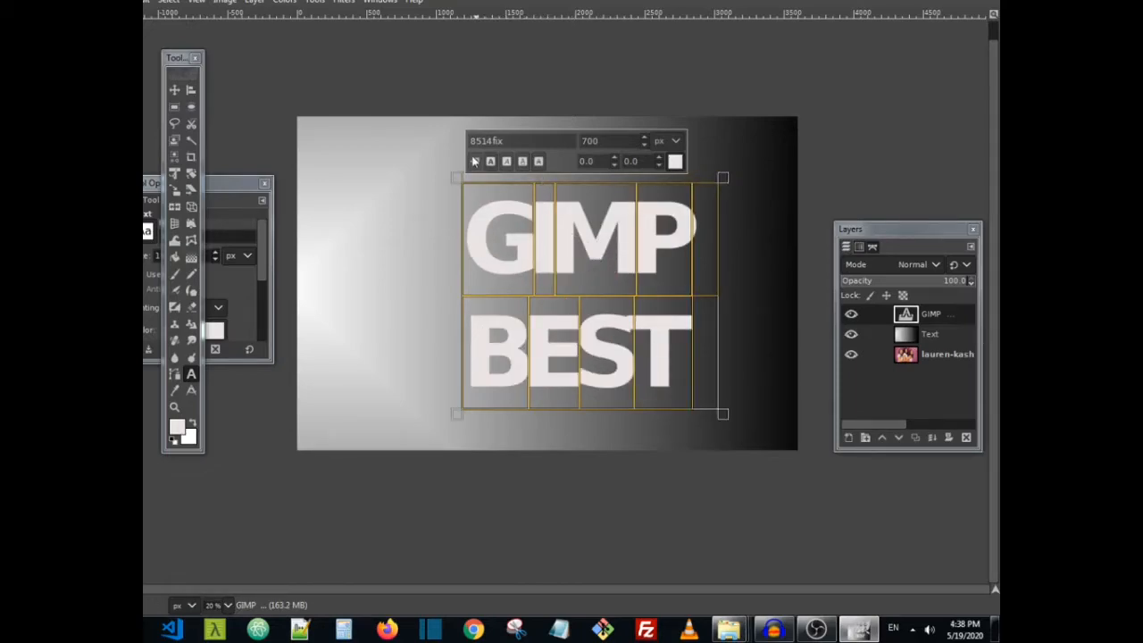
Try to change the font to Palatino Linotype Bold with no text selected.
left_click(607, 276)
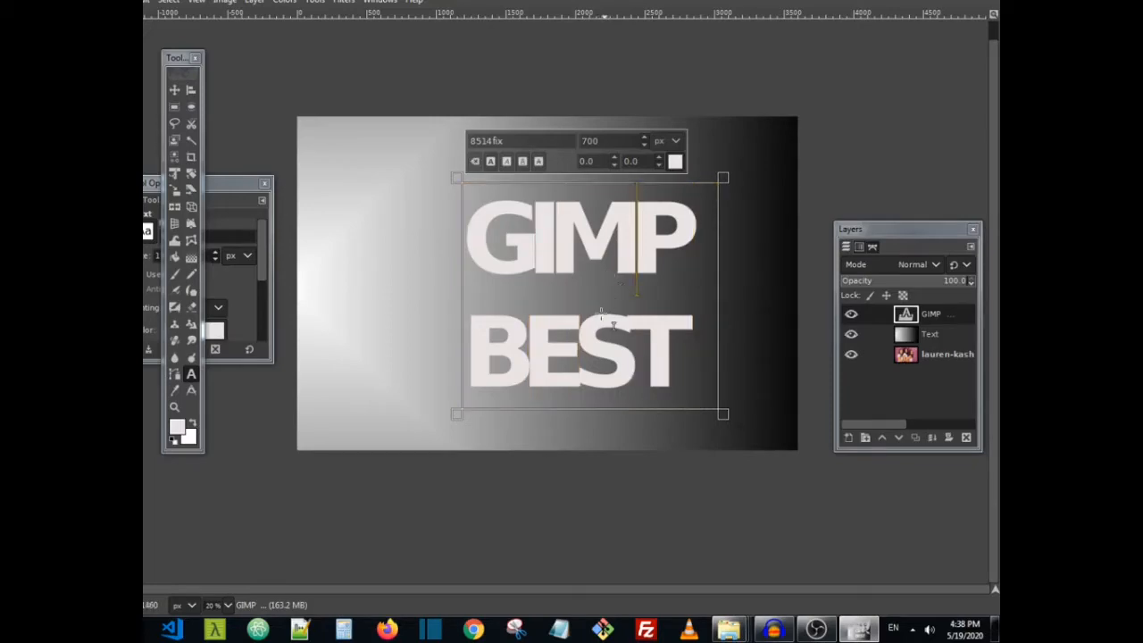
left_click(490, 162)
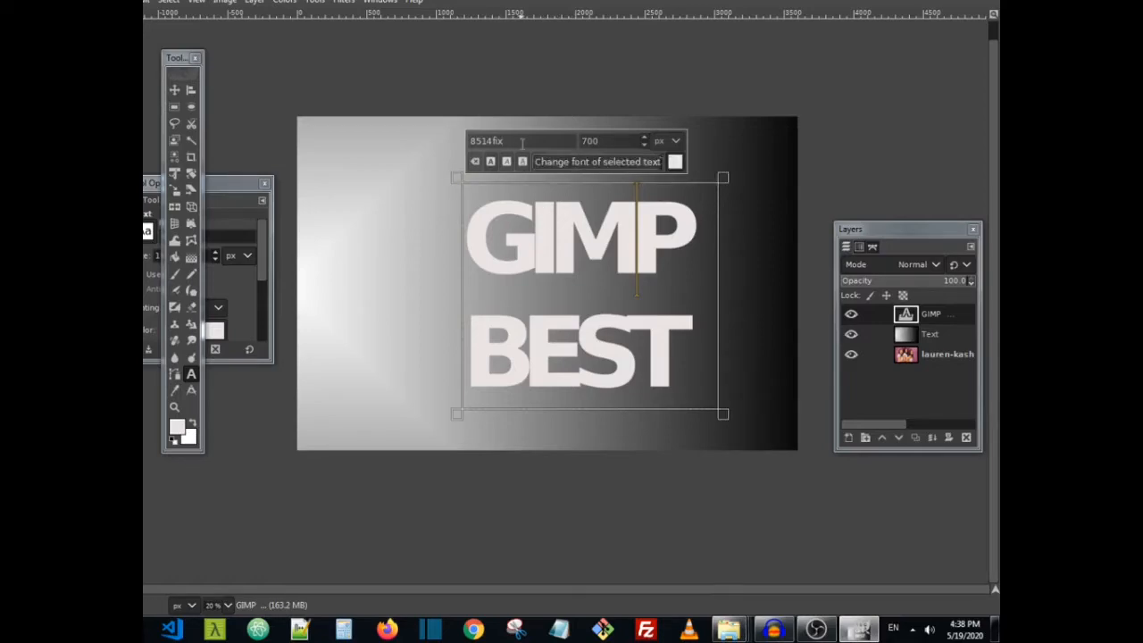
left_click_drag(522, 143, 459, 139)
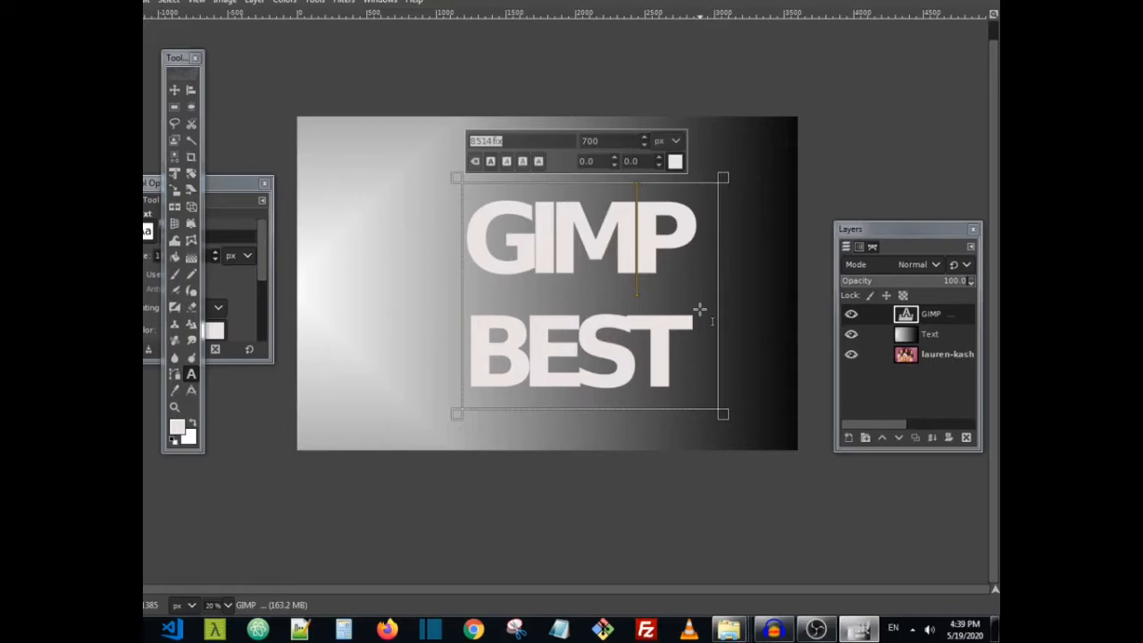
type("p")
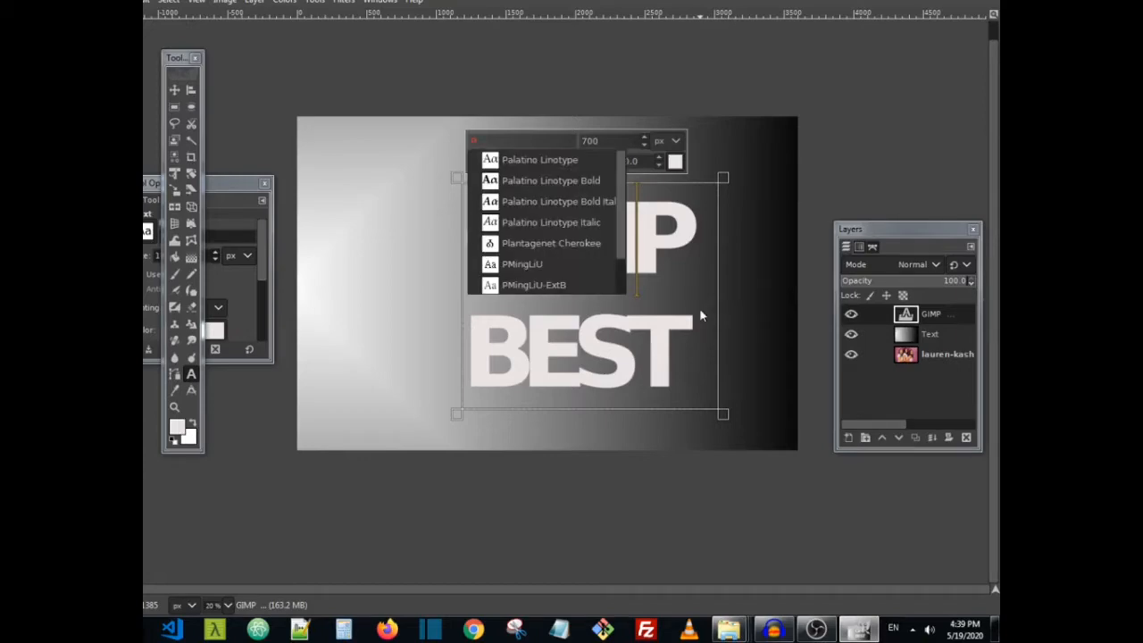
left_click(578, 183)
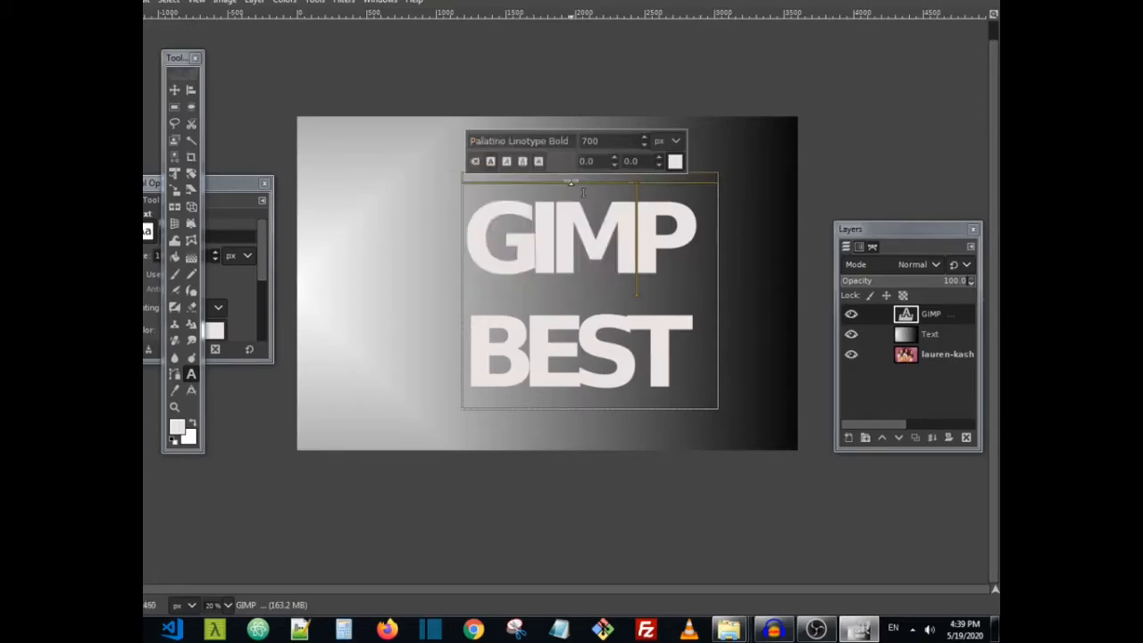
Change the font of the entire GIMP BEST text to Palatino Linotype Bold.
left_click(607, 344)
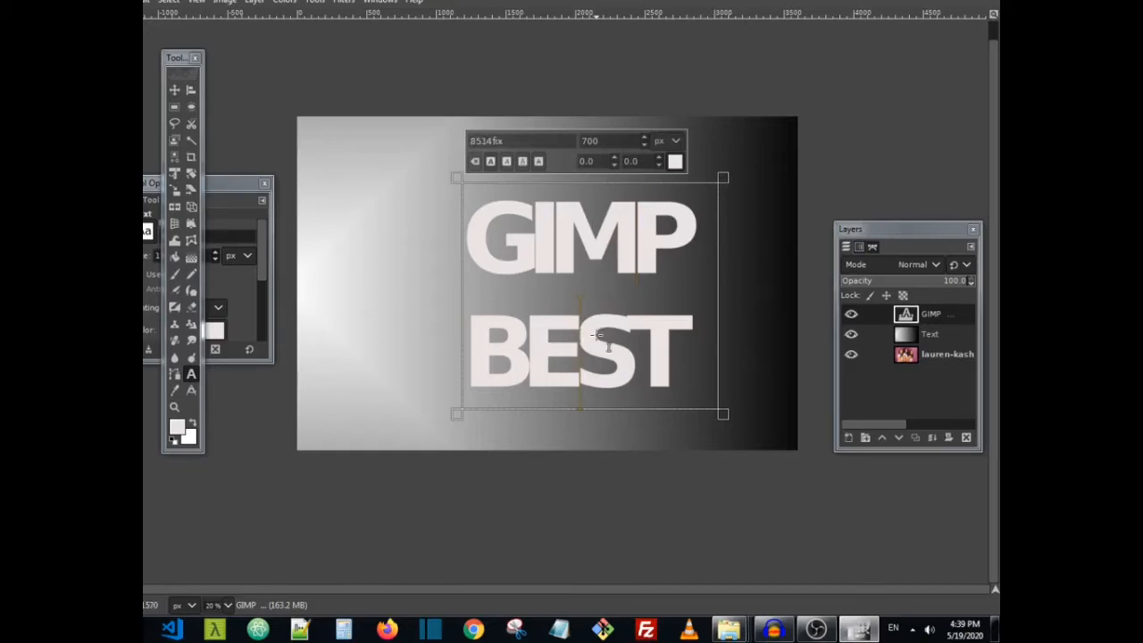
key("ctrl+a")
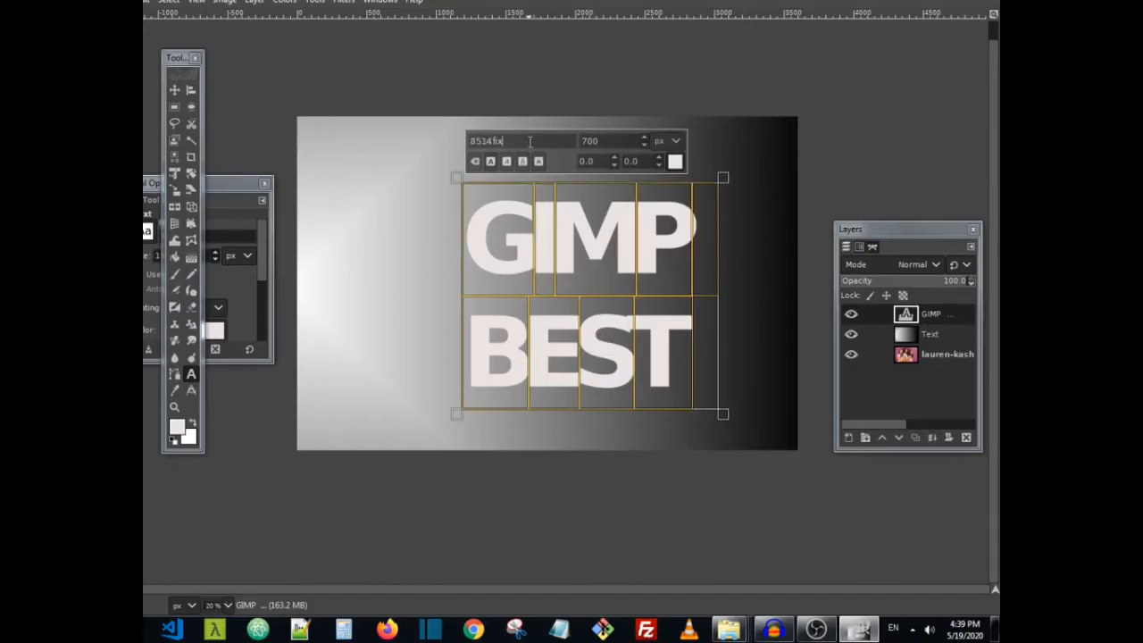
left_click_drag(532, 141, 468, 141)
key("BackSpace")
type("p")
left_click(567, 178)
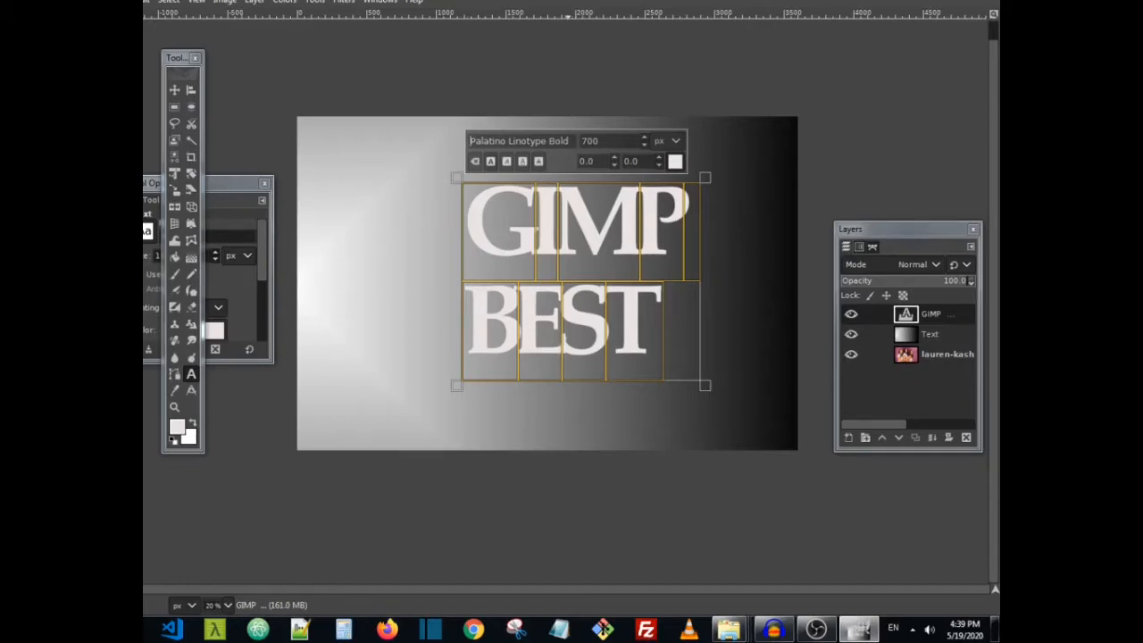
Try the Gabriola font on the entire GIMP BEST text and restore Palatino Linotype Bold.
left_click_drag(571, 140, 465, 124)
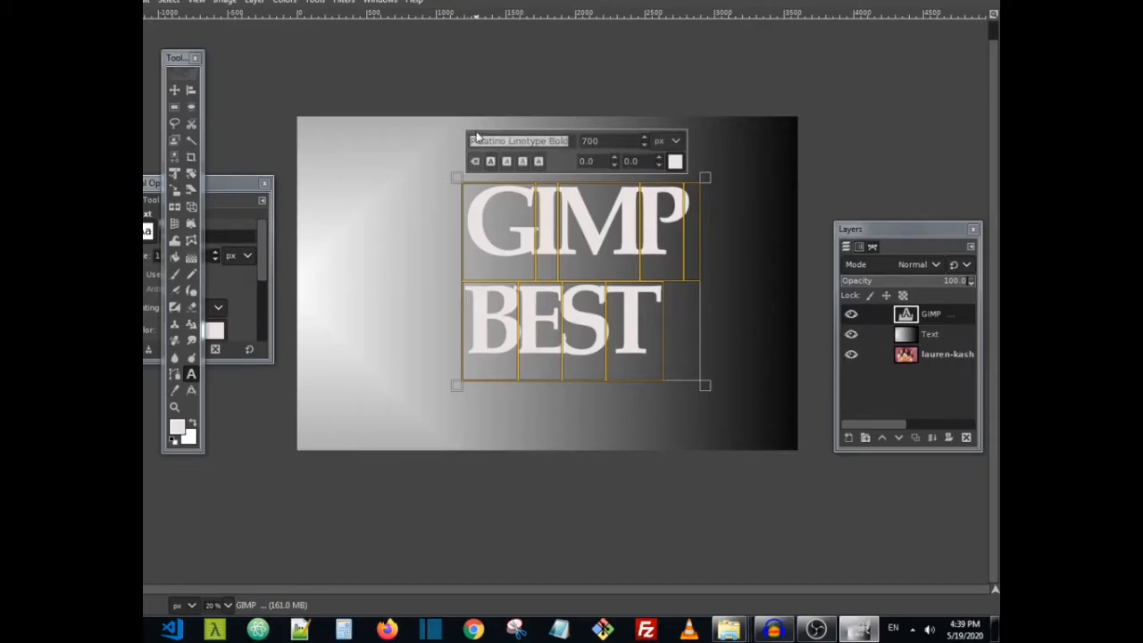
type("G")
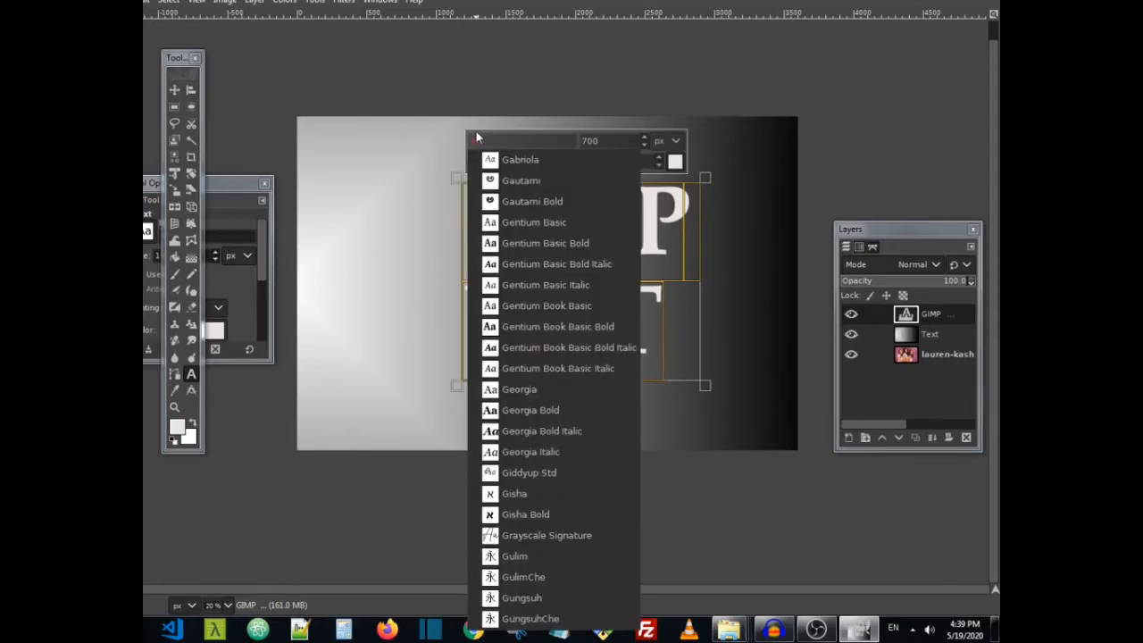
left_click(530, 161)
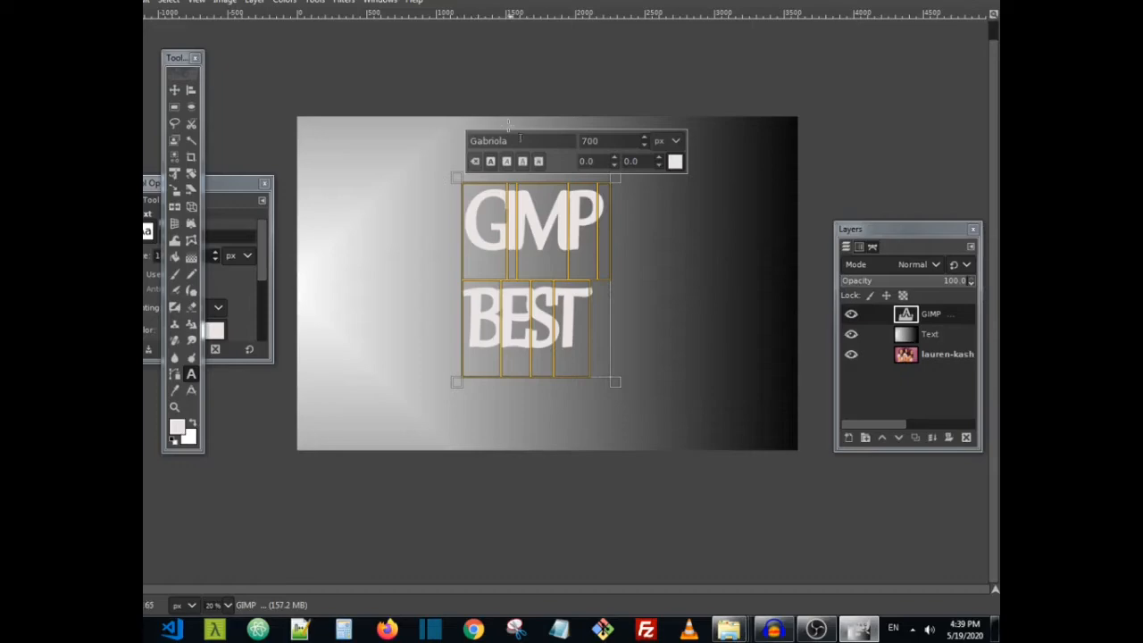
left_click_drag(526, 142, 462, 150)
type("p")
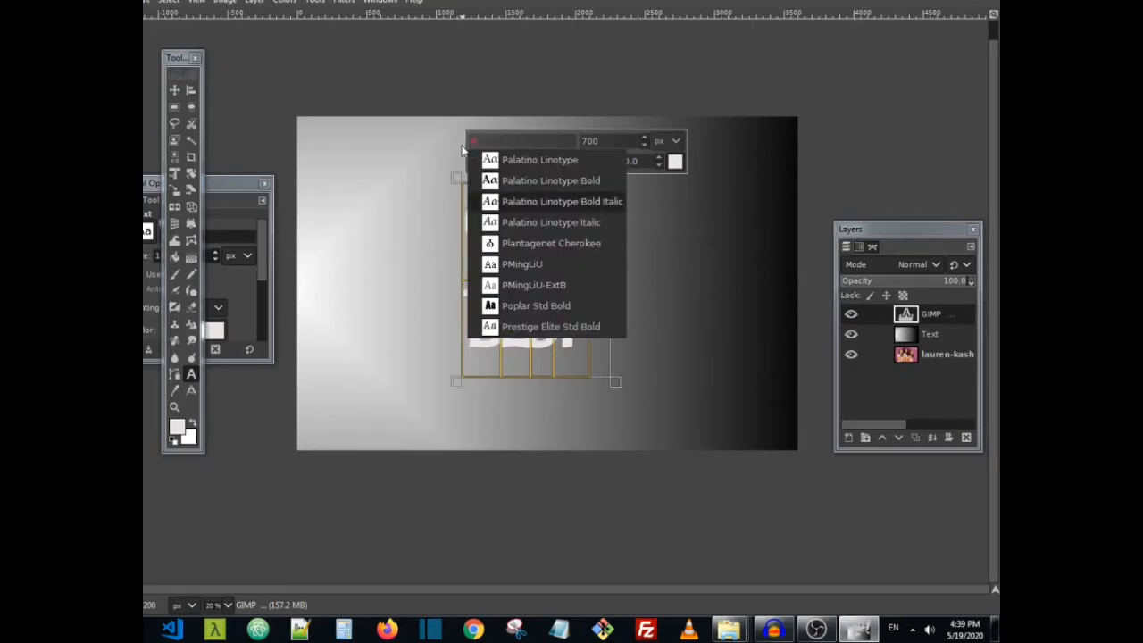
left_click(610, 181)
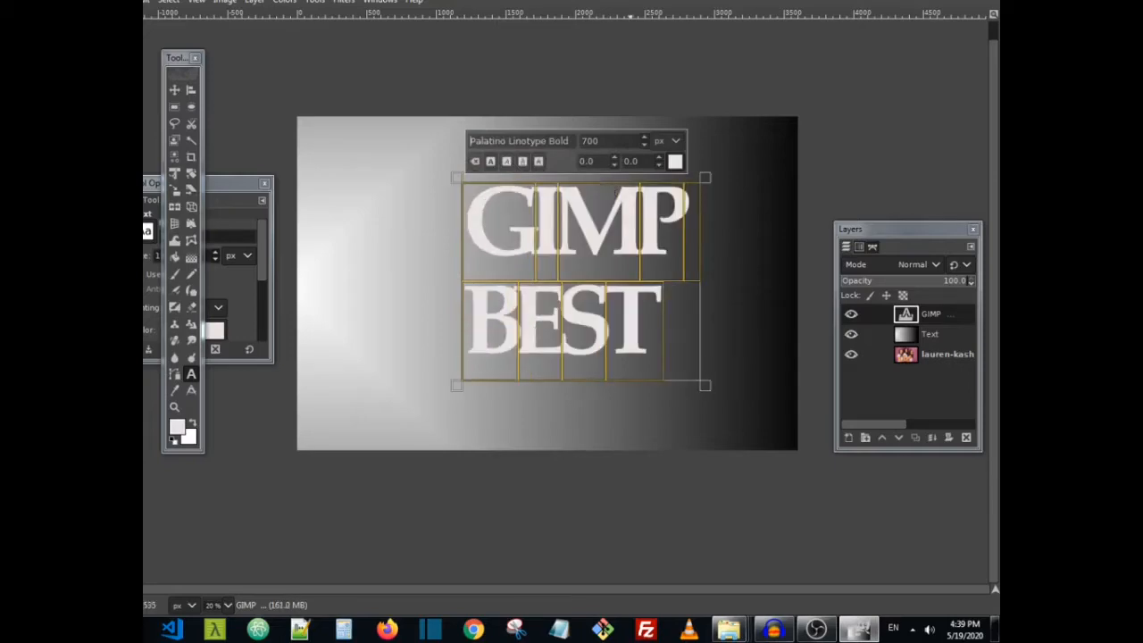
Indent the second line by inserting a space before BEST, and leave text editing by selecting the photo layer.
left_click(693, 296)
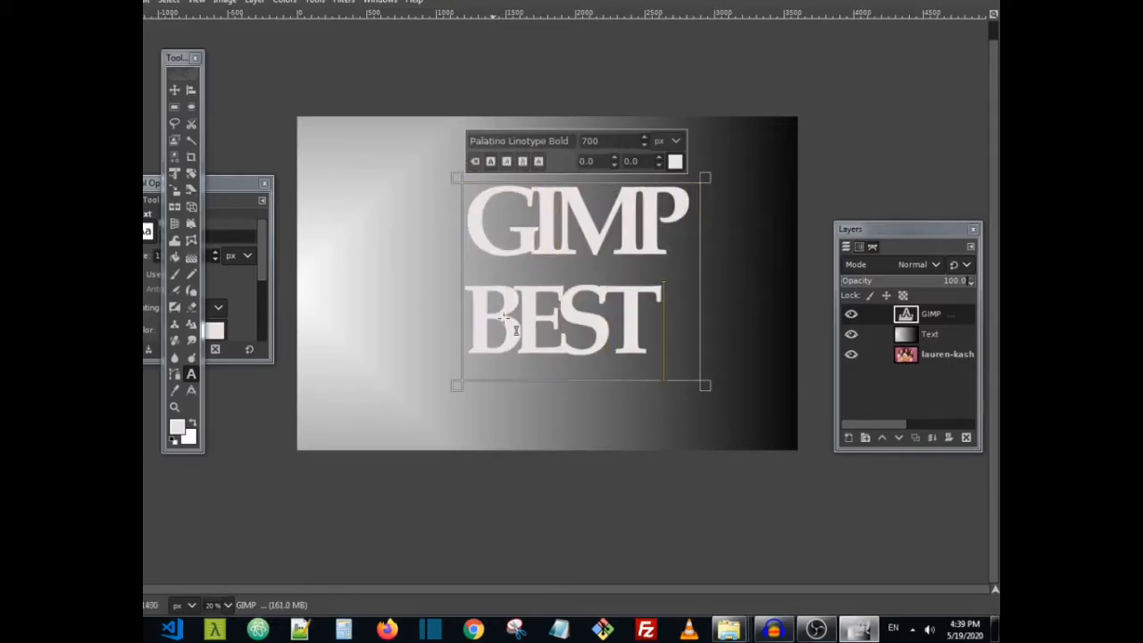
left_click(471, 321)
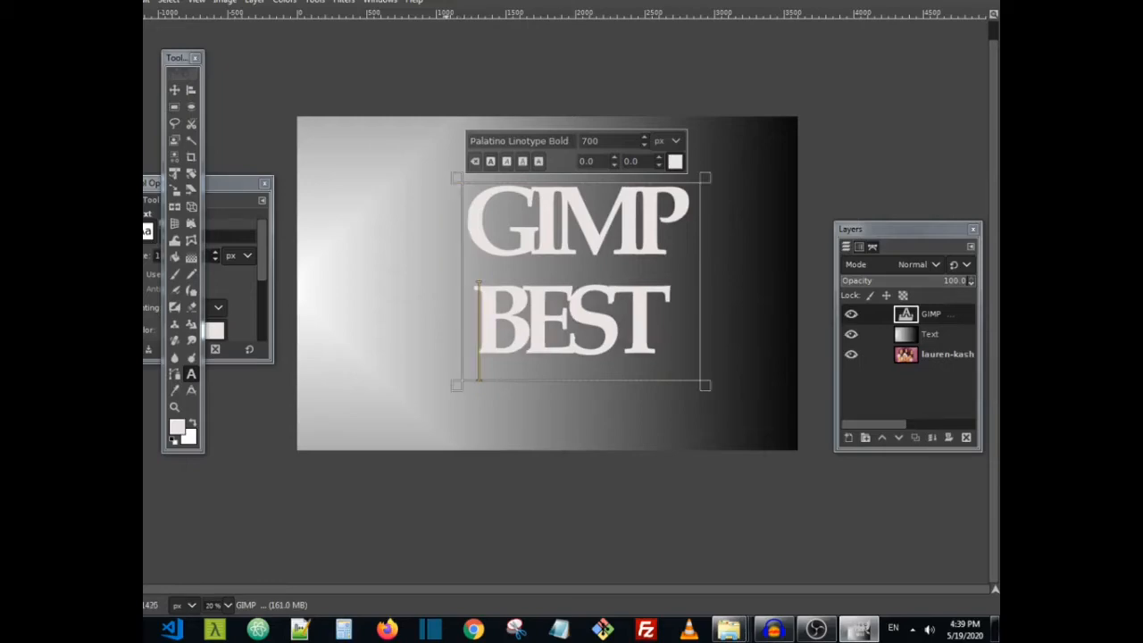
left_click(924, 357)
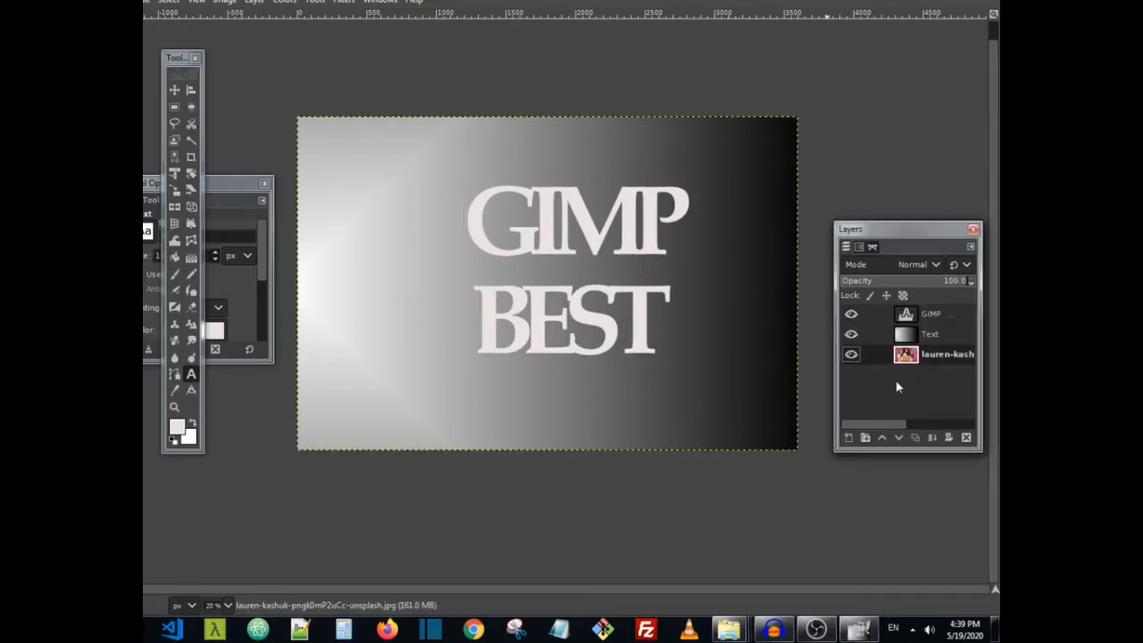
Extend the text box's upper-left corner outward so GIMP BEST sits higher and further left on the image, and leave text editing.
left_click(480, 246)
left_click_drag(449, 174, 435, 150)
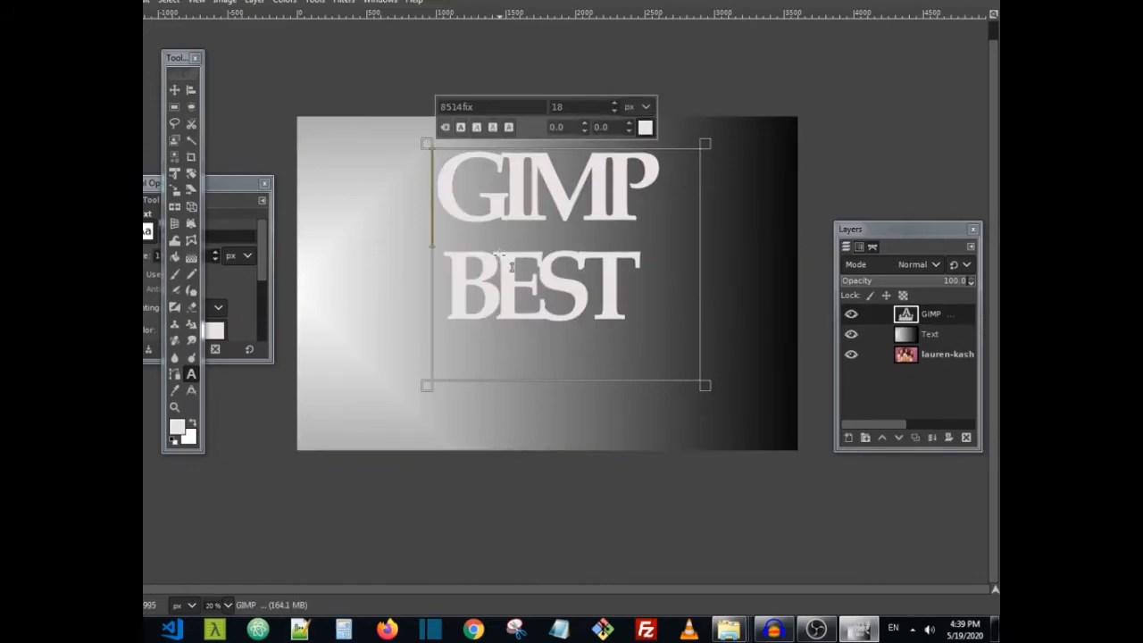
left_click(917, 357)
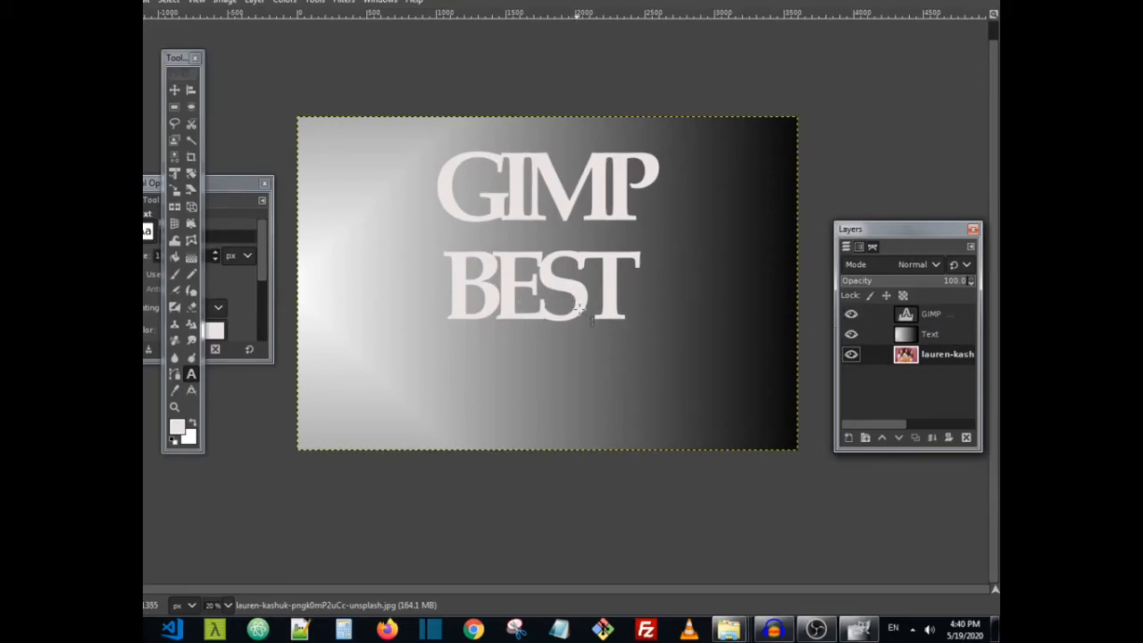
Pick the GIMP BEST text layer with the Align tool and set the alignment reference to Image.
left_click(532, 281)
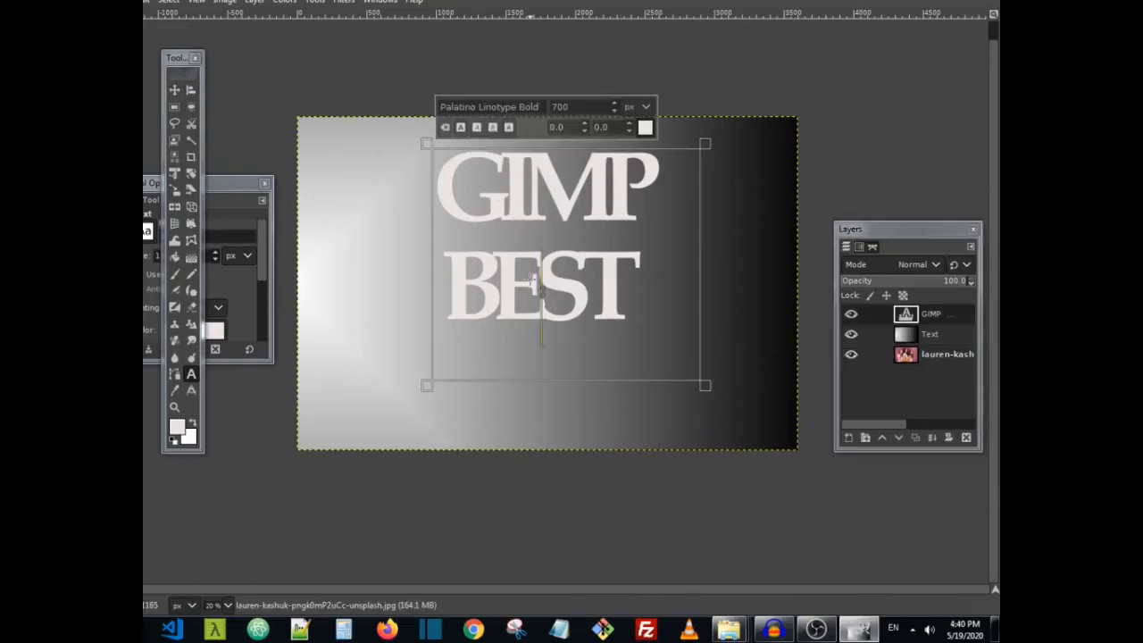
key("ctrl+a")
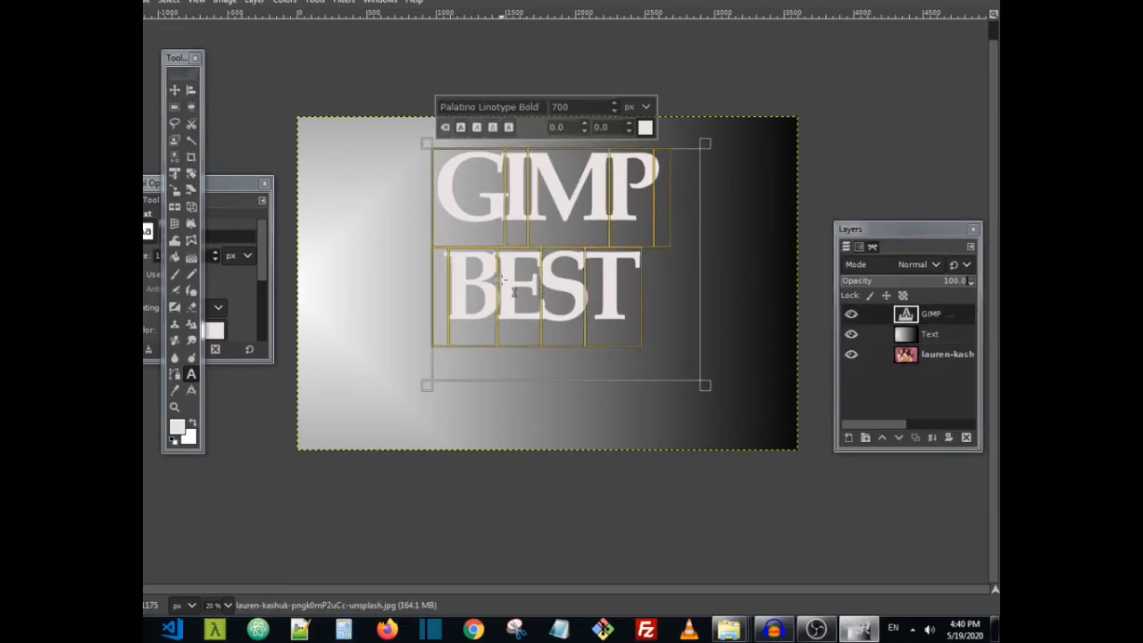
left_click(190, 91)
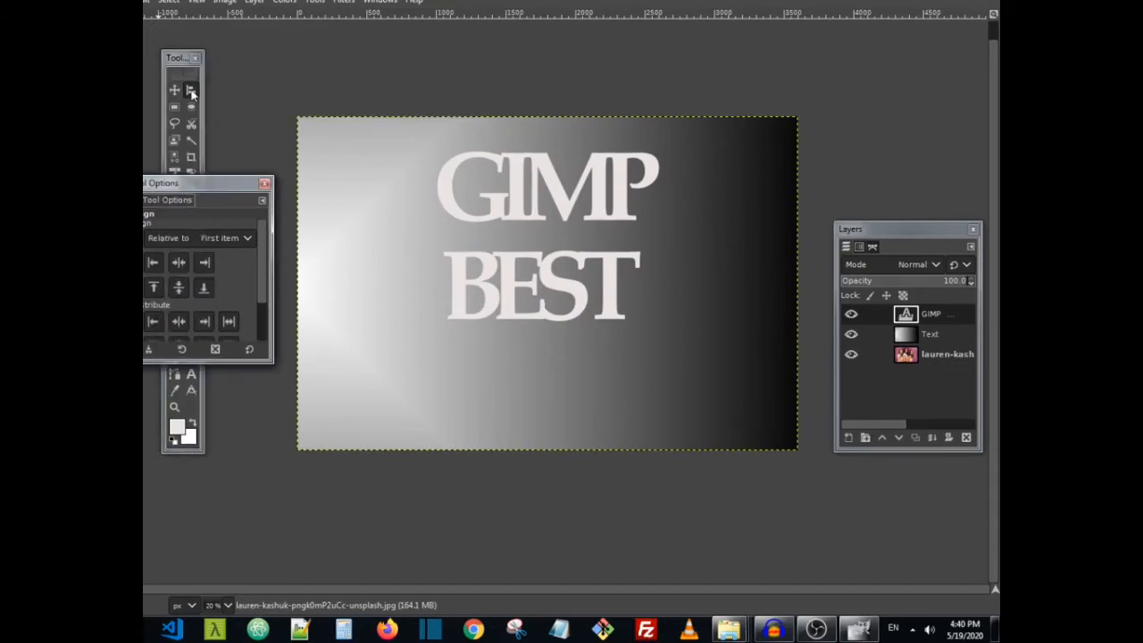
left_click(568, 304)
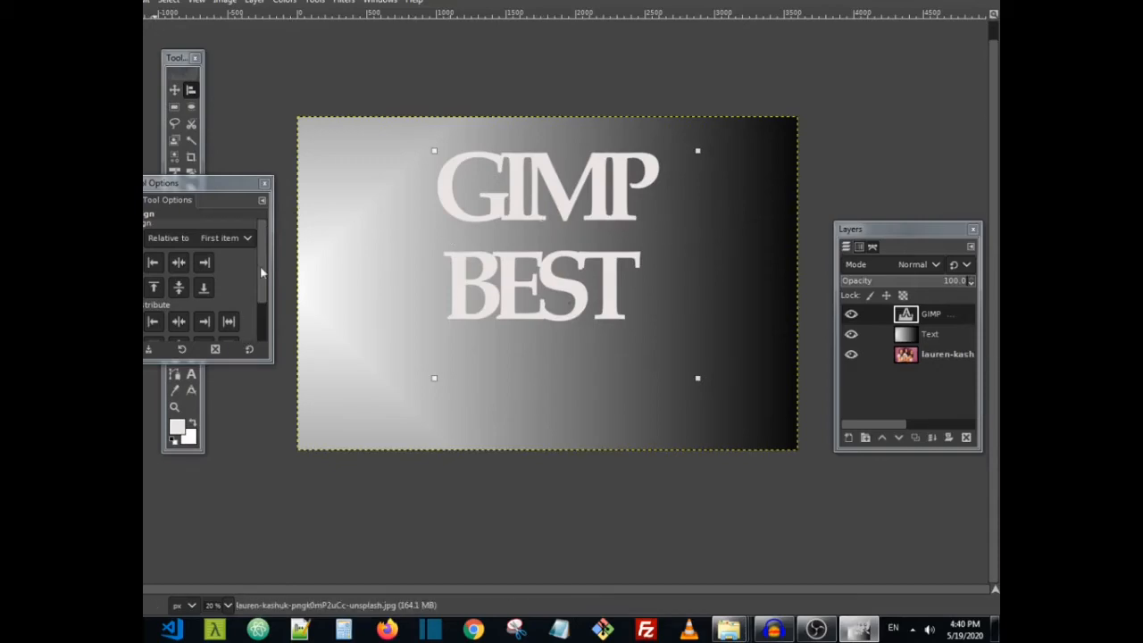
scroll(260, 330, "down", 3)
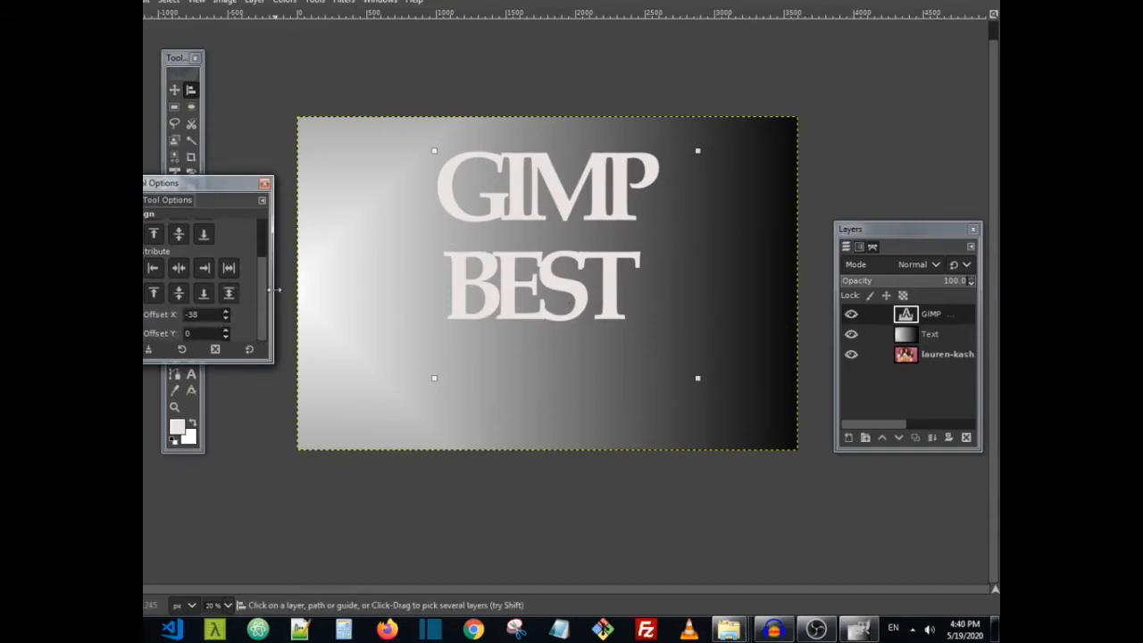
scroll(262, 268, "up", 3)
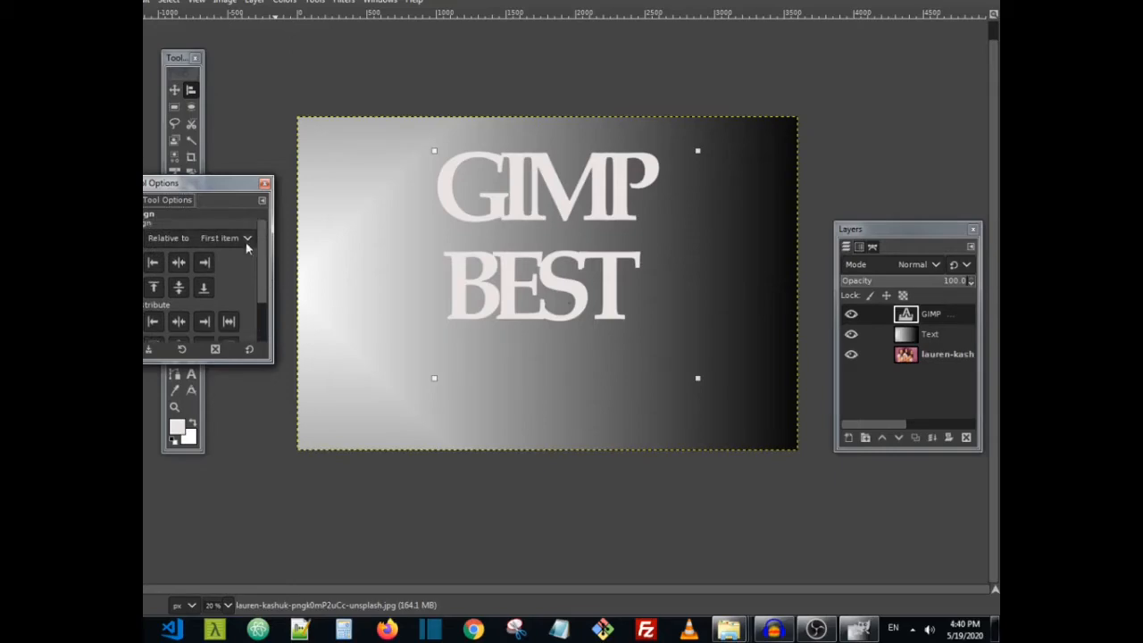
left_click(232, 240)
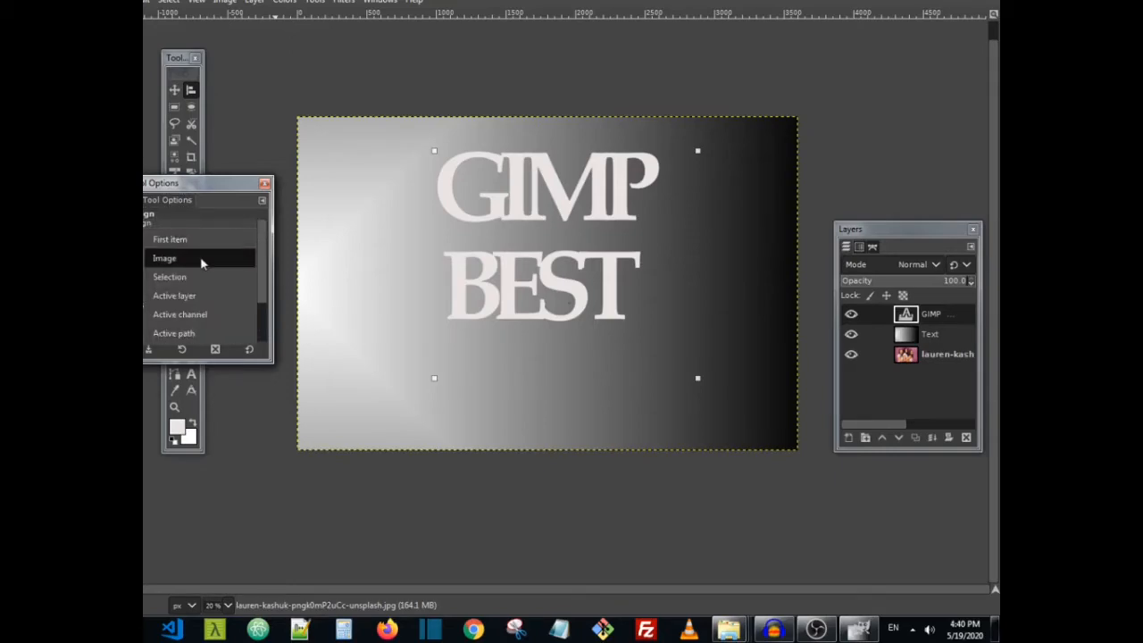
left_click(200, 258)
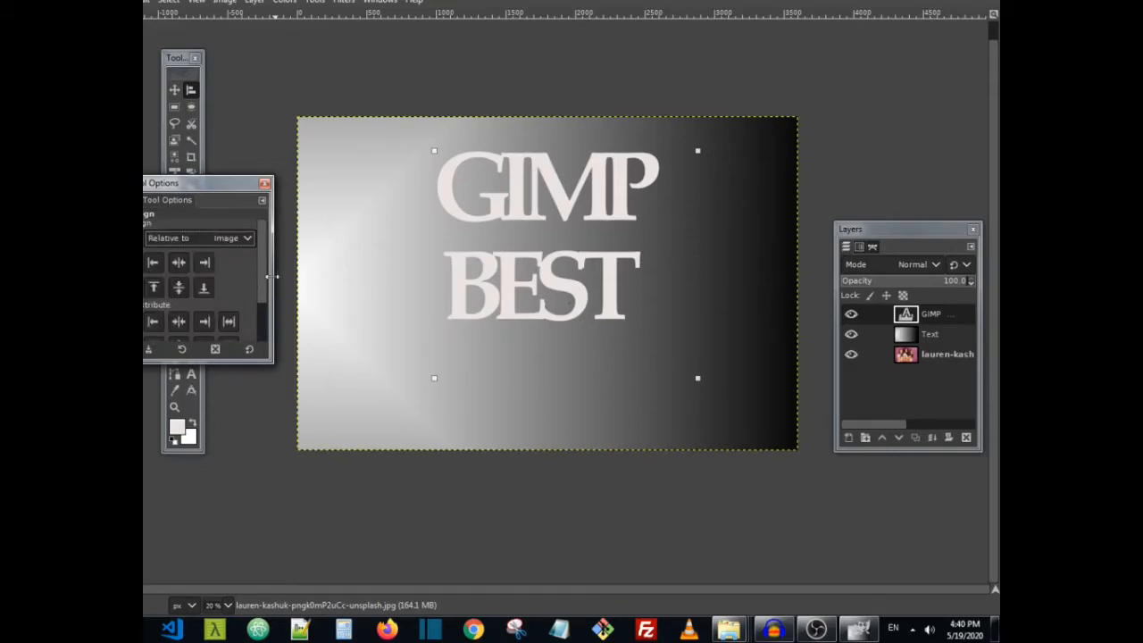
left_click(174, 58)
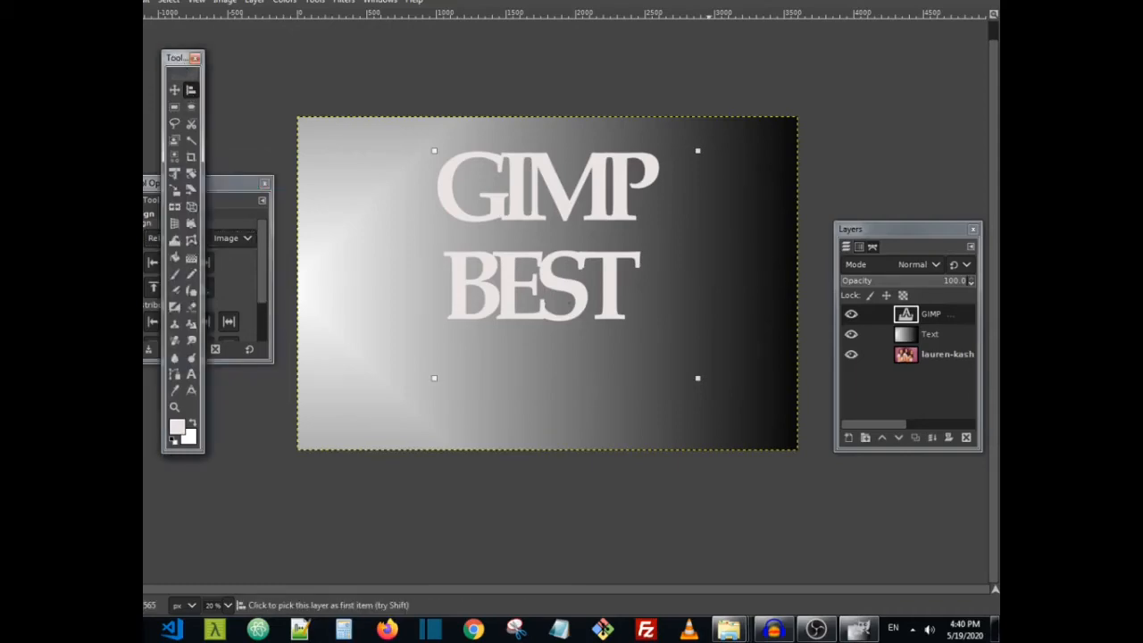
Check the GIMP text layer by toggling its visibility, and create a selection from its letter shapes with Alpha to Selection.
left_click(927, 318)
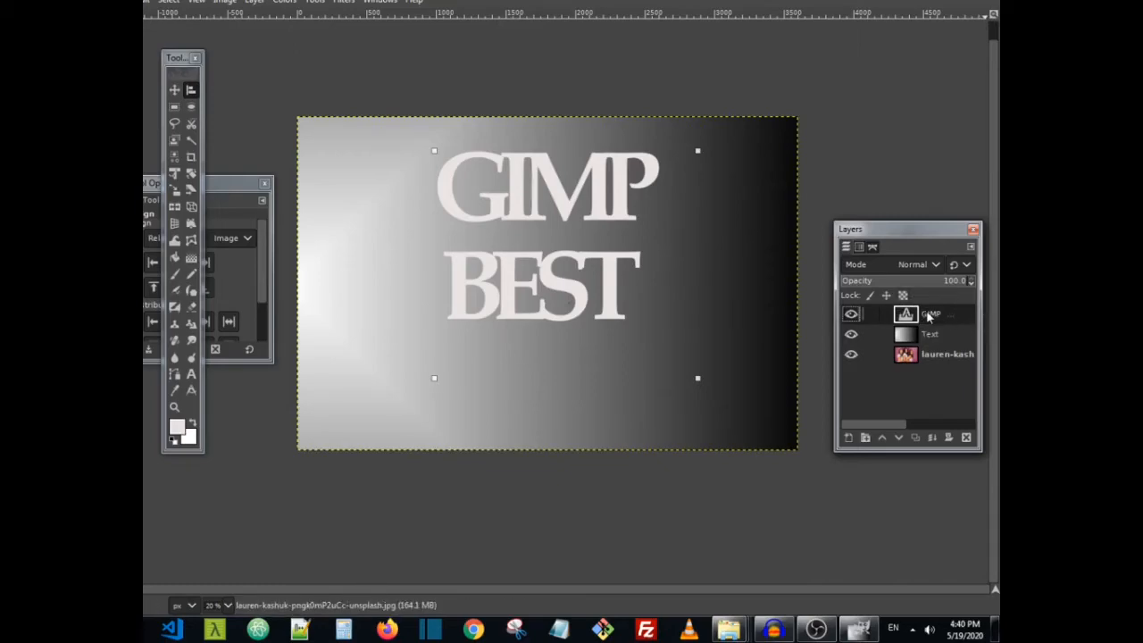
left_click(850, 314)
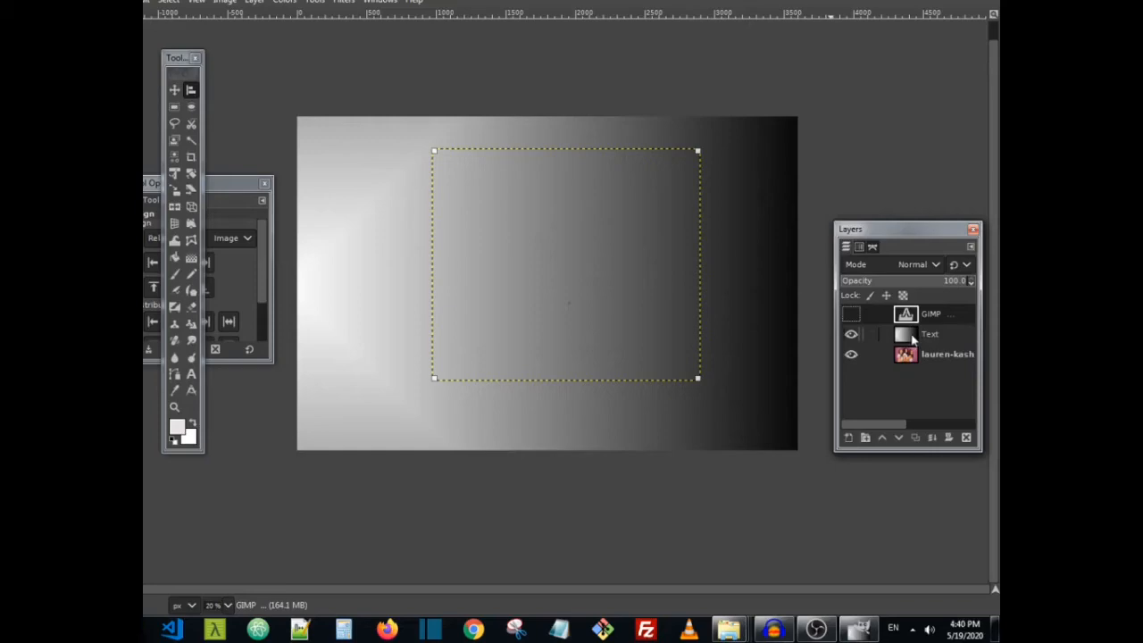
left_click(852, 313)
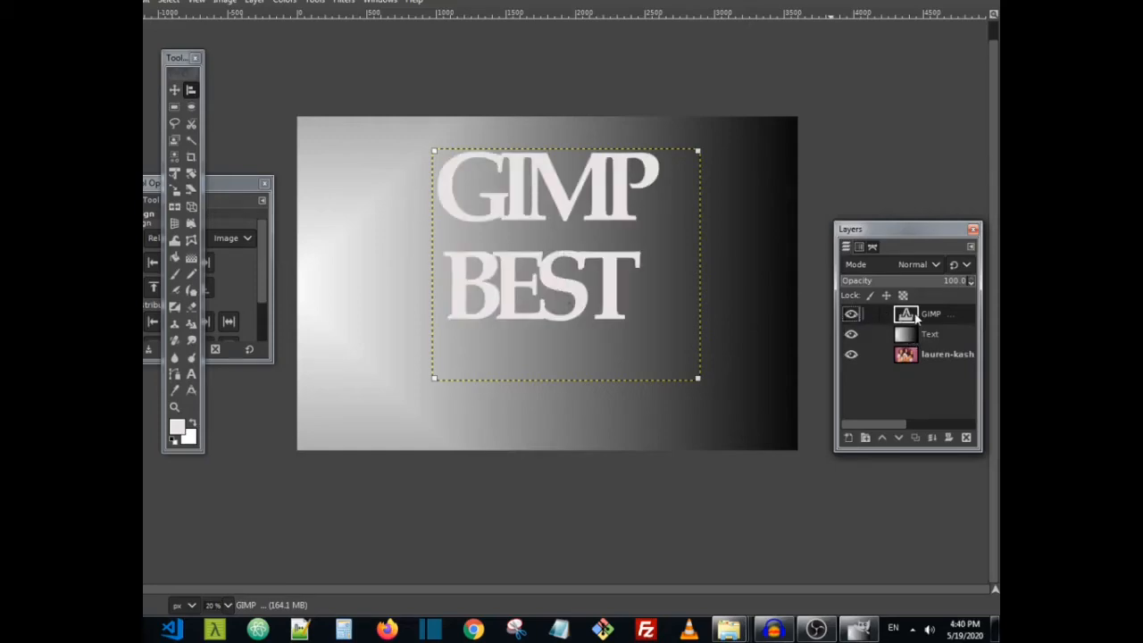
right_click(916, 318)
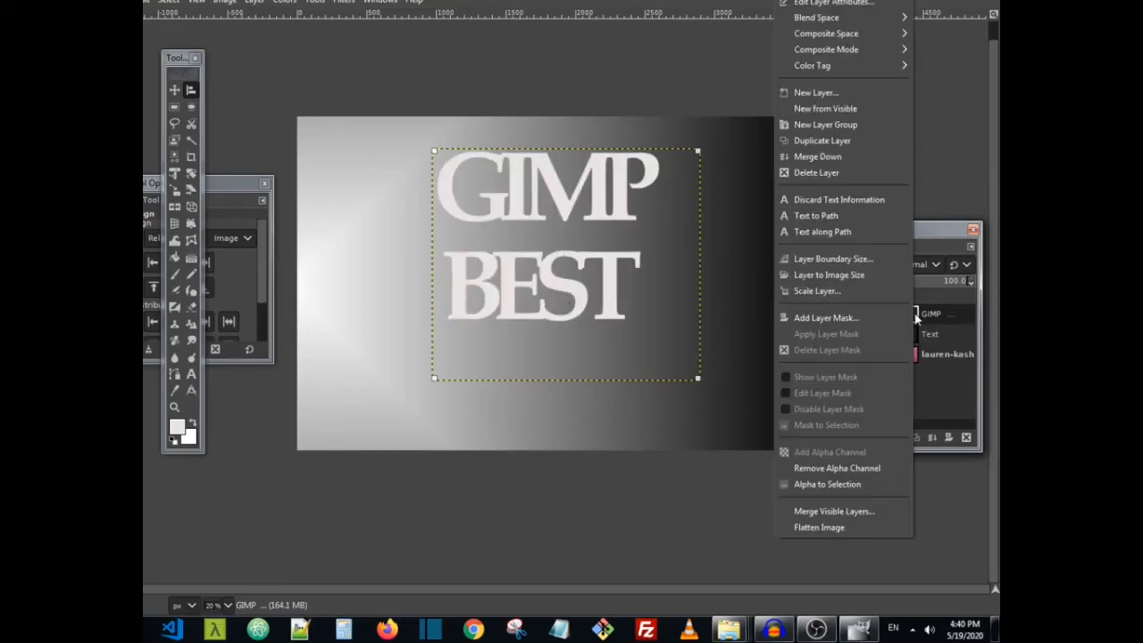
left_click(848, 485)
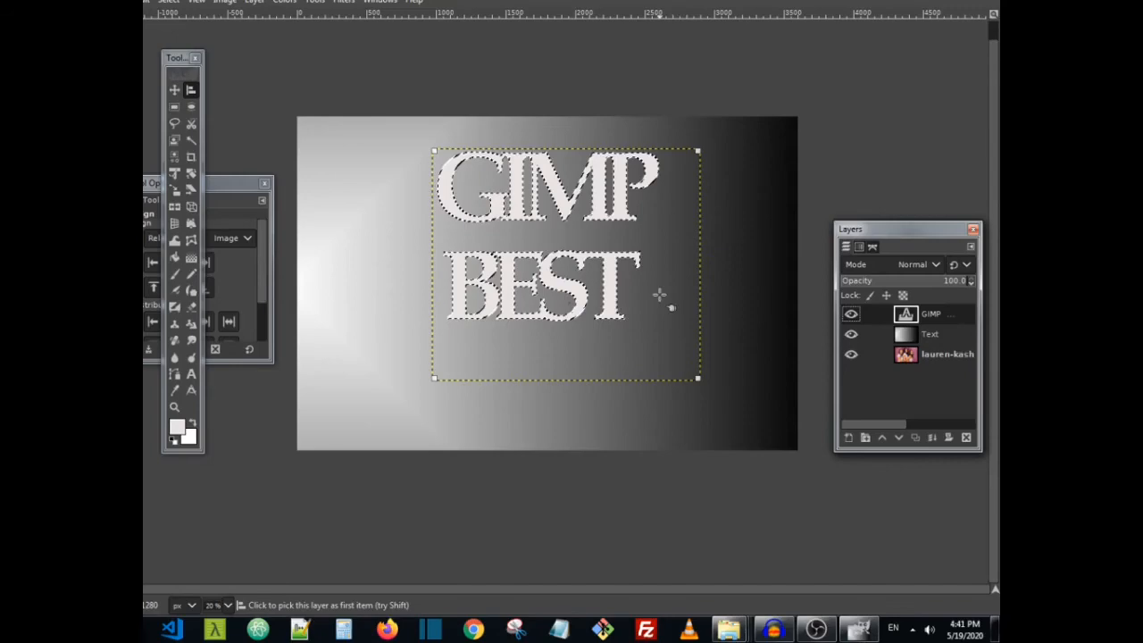
Hide the GIMP text layer and delete the selected letter shapes from the gradient layer named Text.
left_click(850, 314)
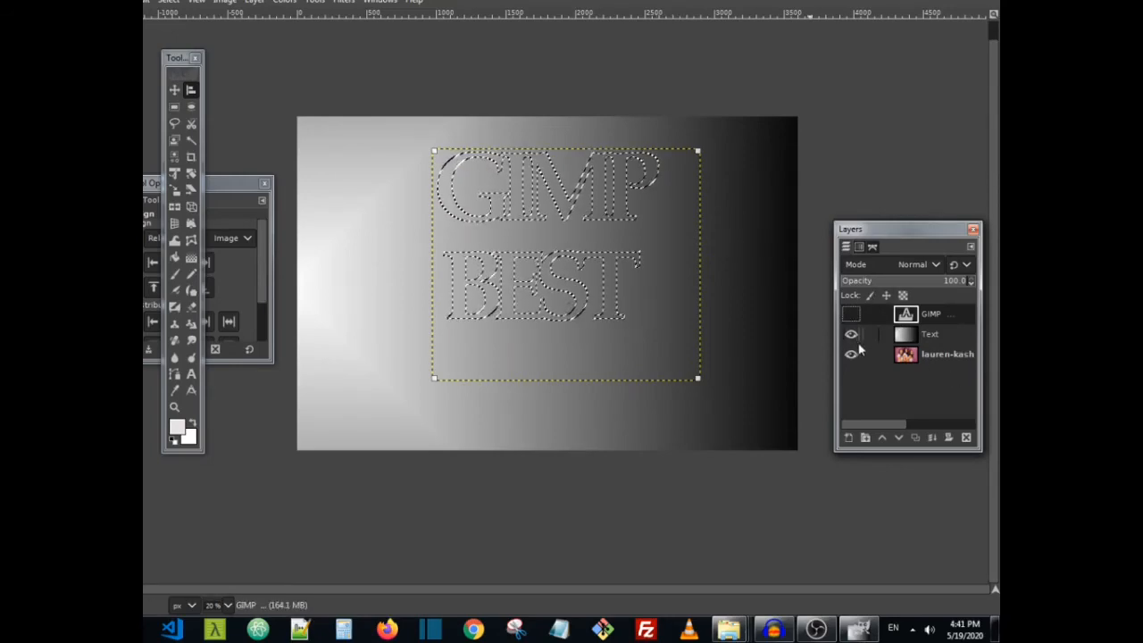
left_click(921, 345)
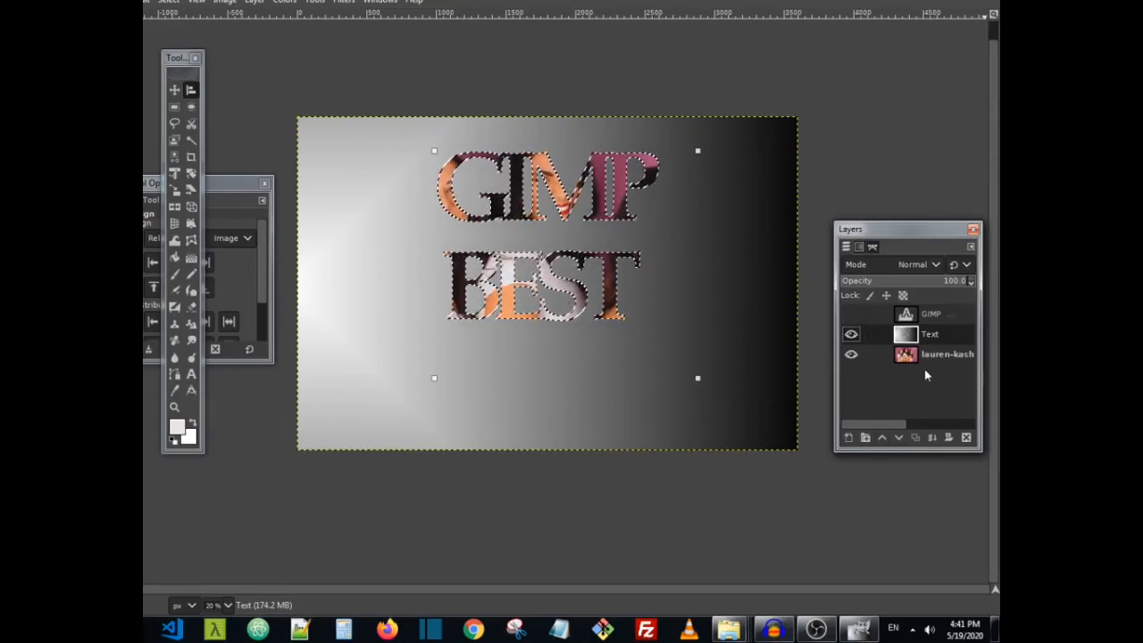
left_click(895, 527)
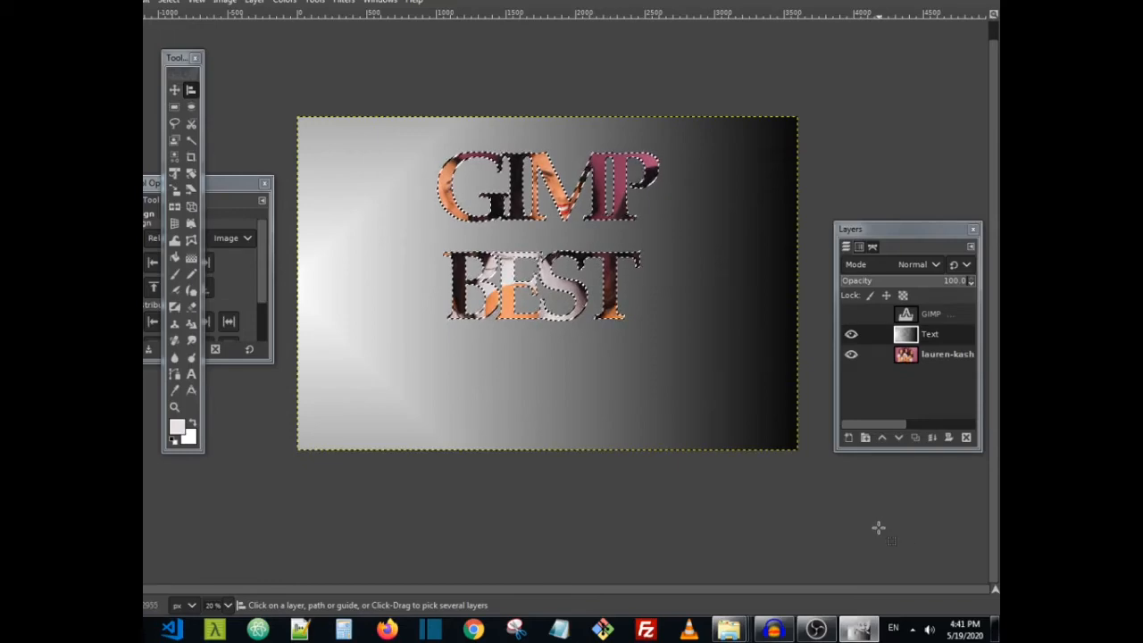
Clear the selection around the cut-out GIMP BEST letters.
right_click(877, 527)
mouse_move(911, 393)
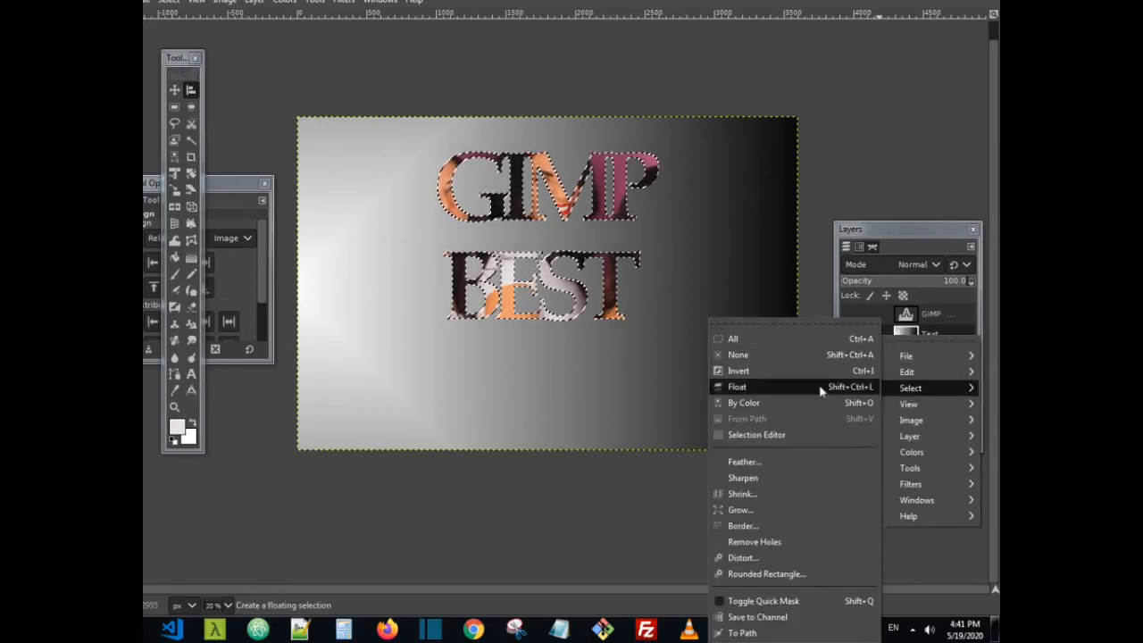
left_click(812, 357)
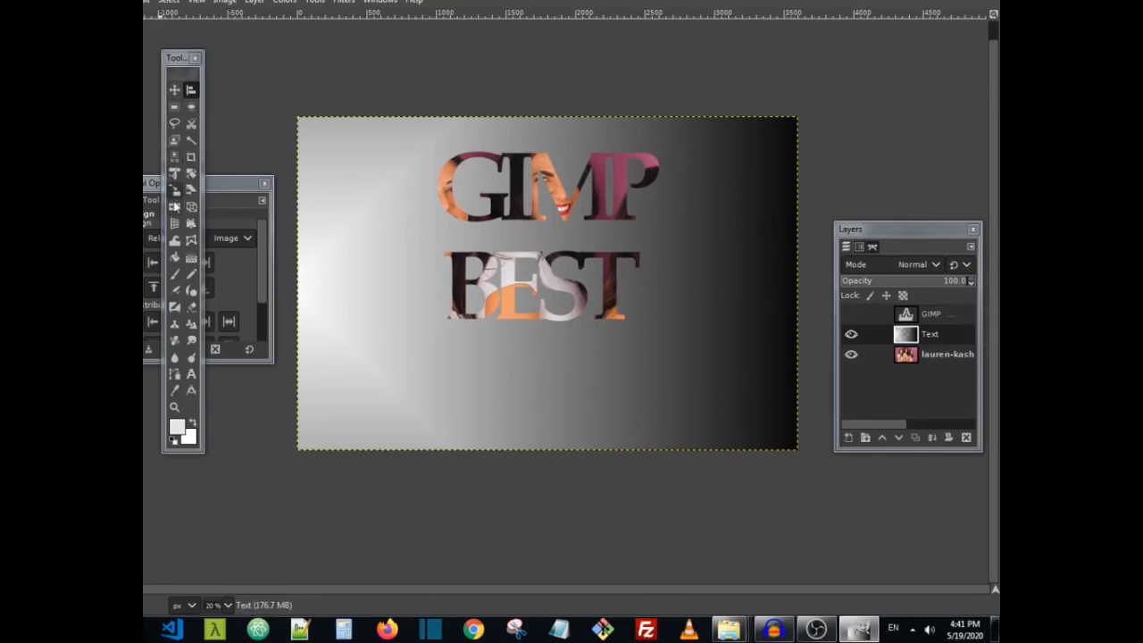
Scale the Text gradient layer to about 4398 × 2932 px and move it up and left so it still covers the image.
left_click(174, 189)
left_click(446, 296)
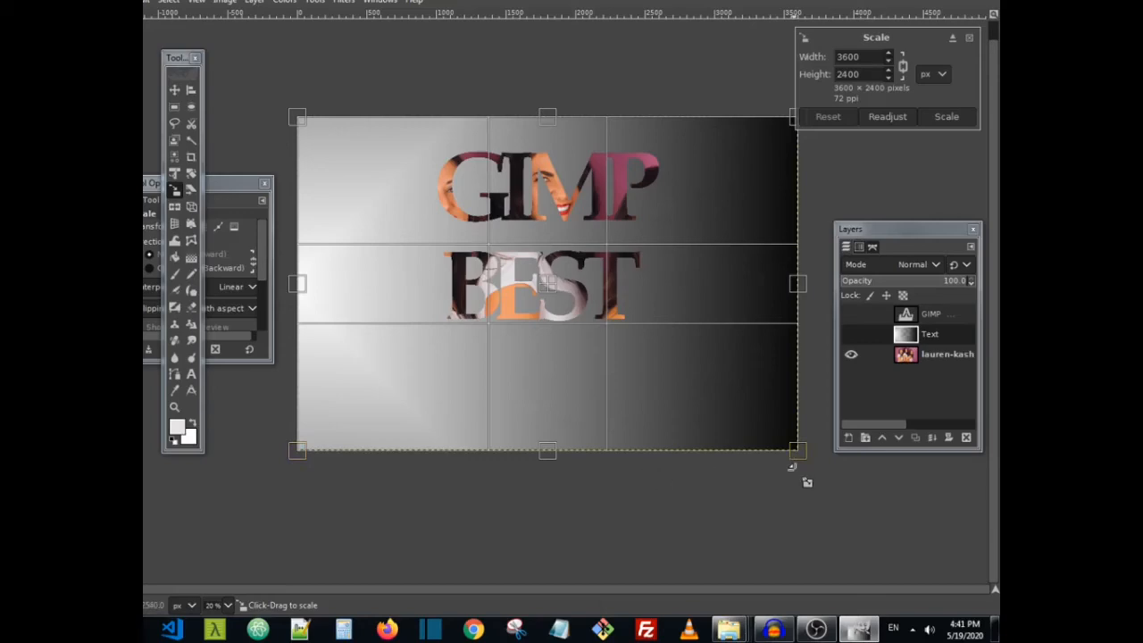
left_click_drag(808, 458, 923, 550)
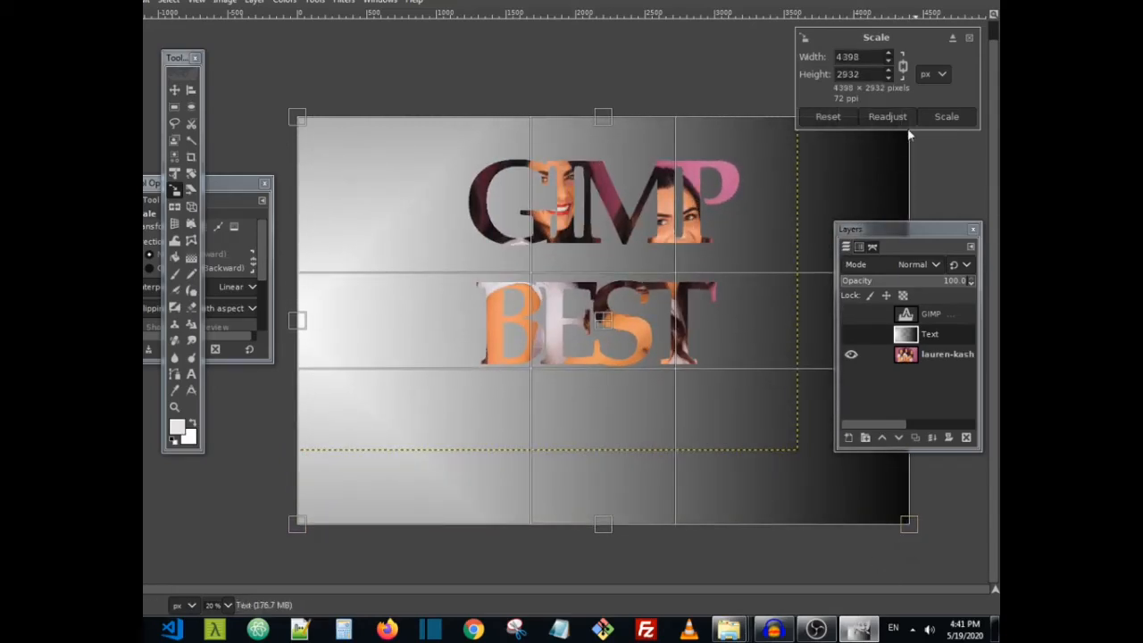
left_click(946, 116)
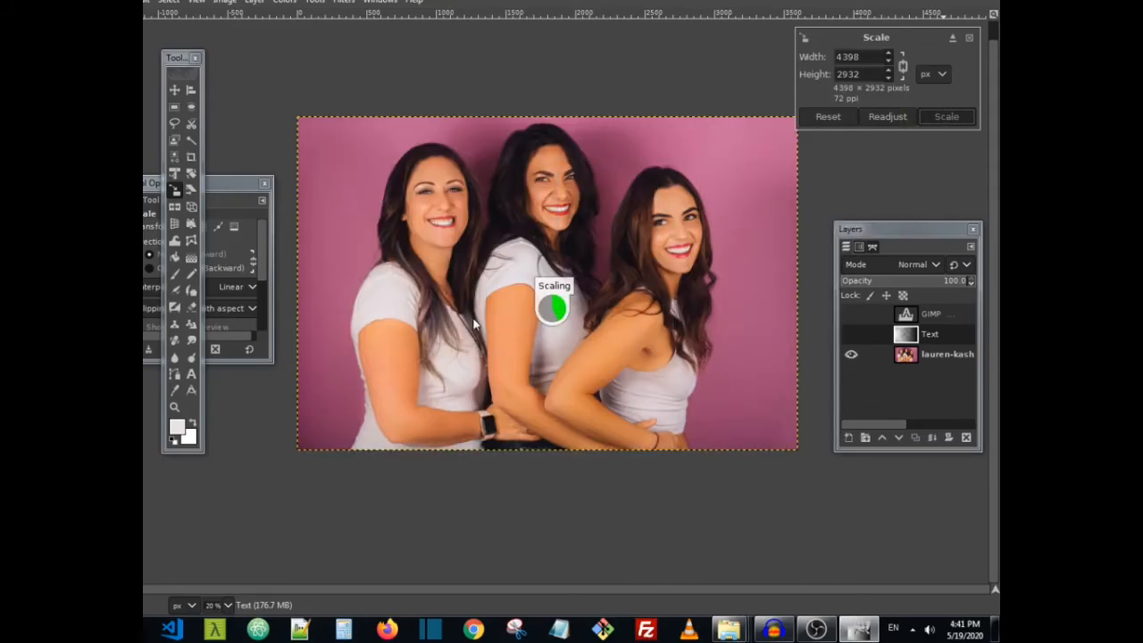
left_click(174, 89)
left_click_drag(547, 241, 505, 233)
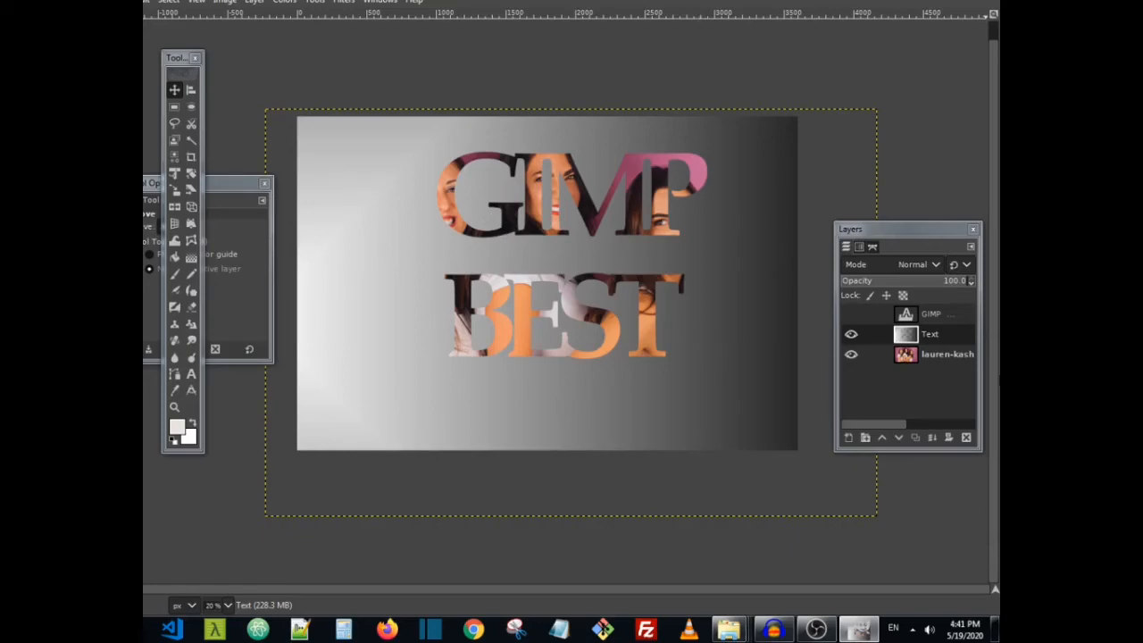
Lower the opacity of the Text gradient layer to 87.
left_click(926, 342)
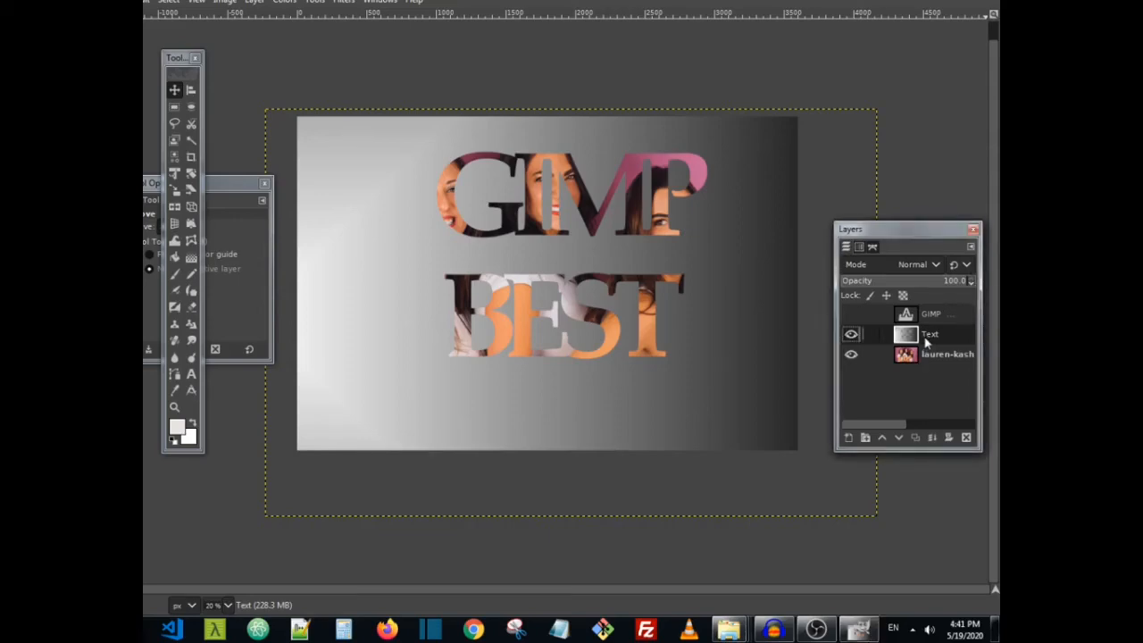
left_click(974, 283)
left_click(970, 284)
left_click(970, 285)
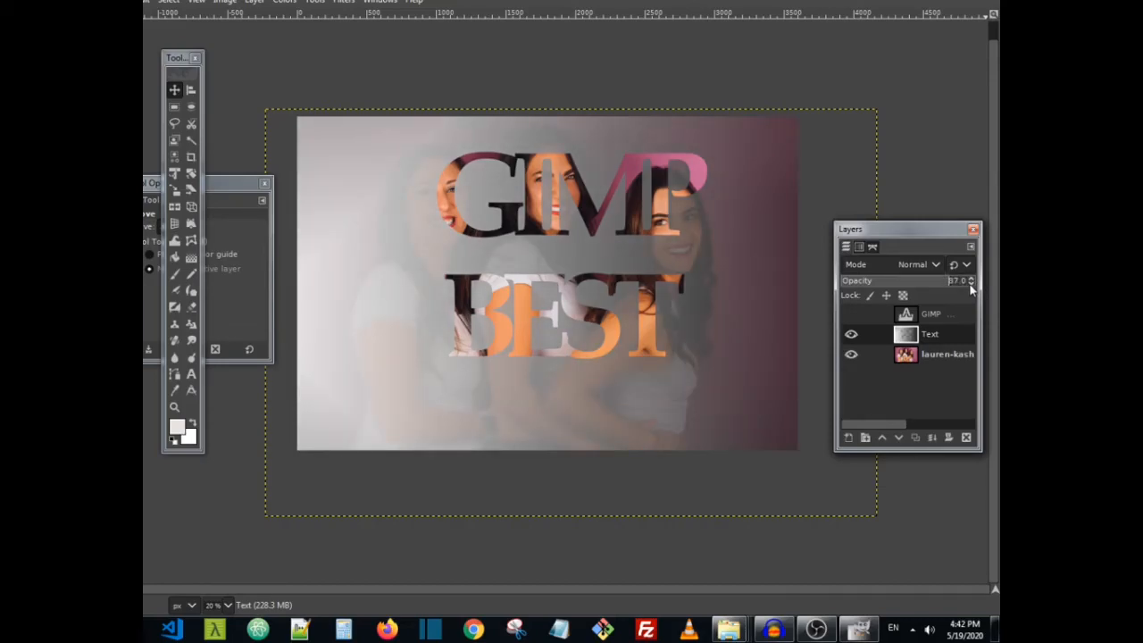